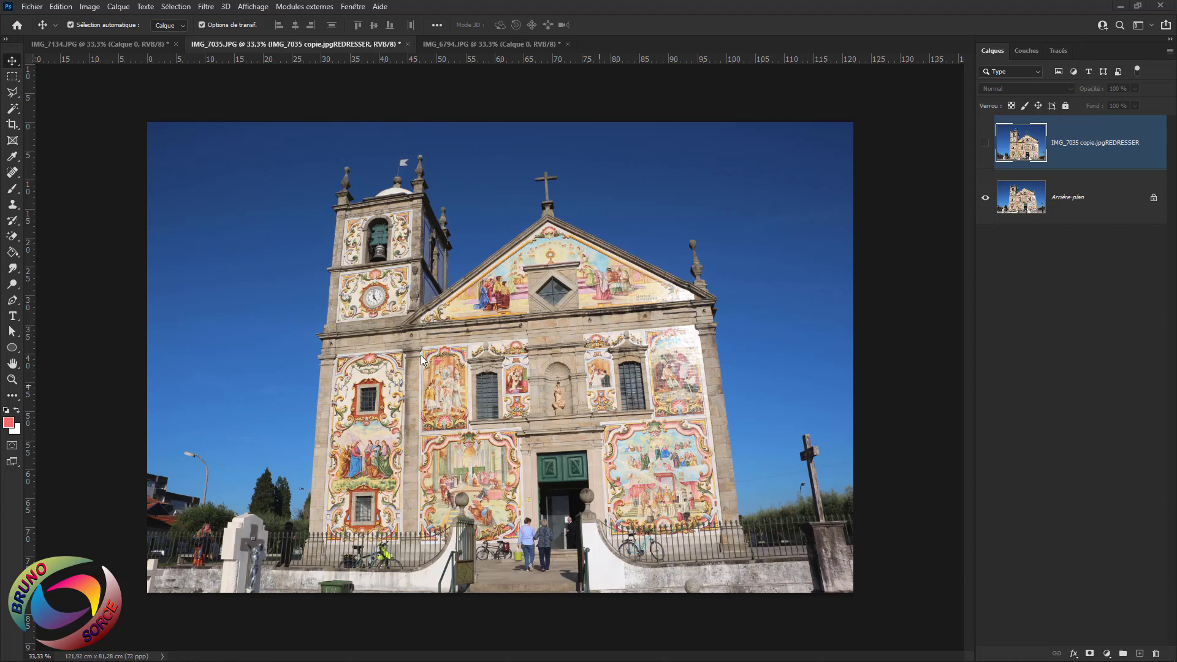
- Compare the original and straightened versions of IMG_7035.JPG by toggling the visibility of its straightened layer
click(985, 147)
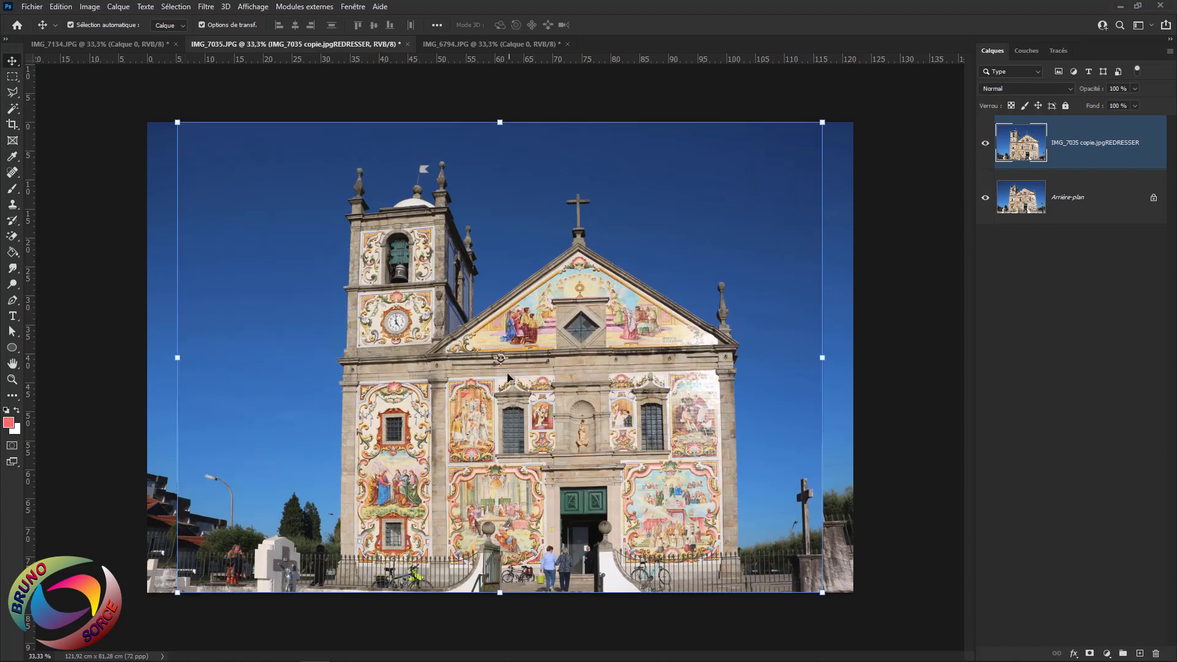
click(985, 147)
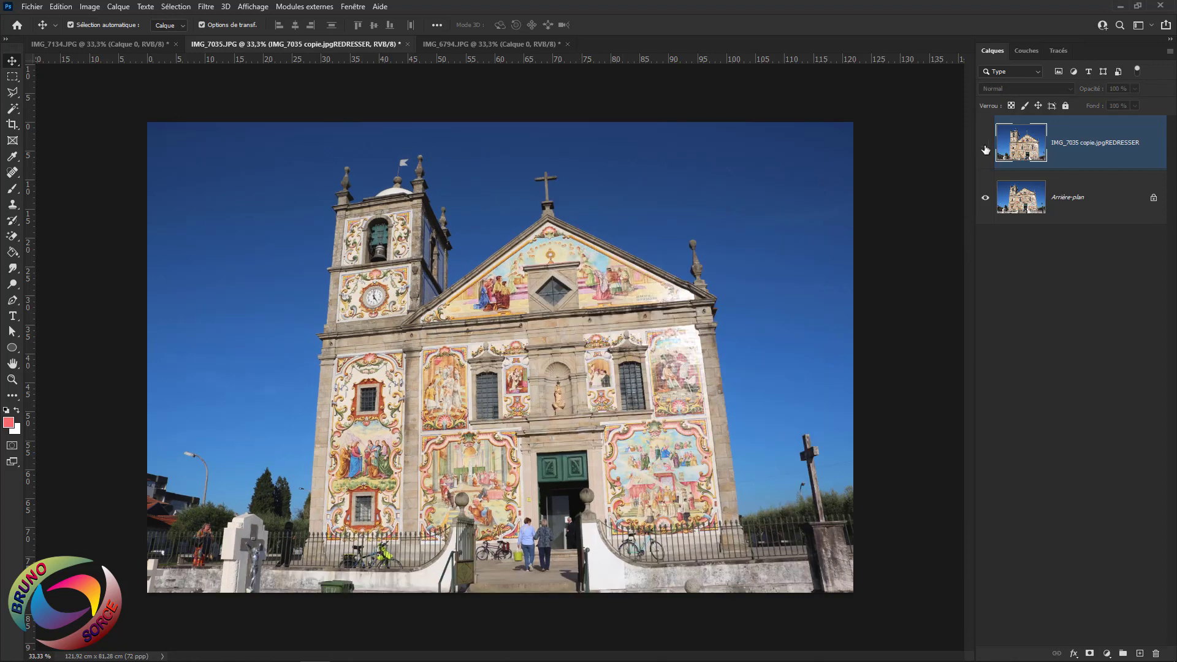
click(985, 147)
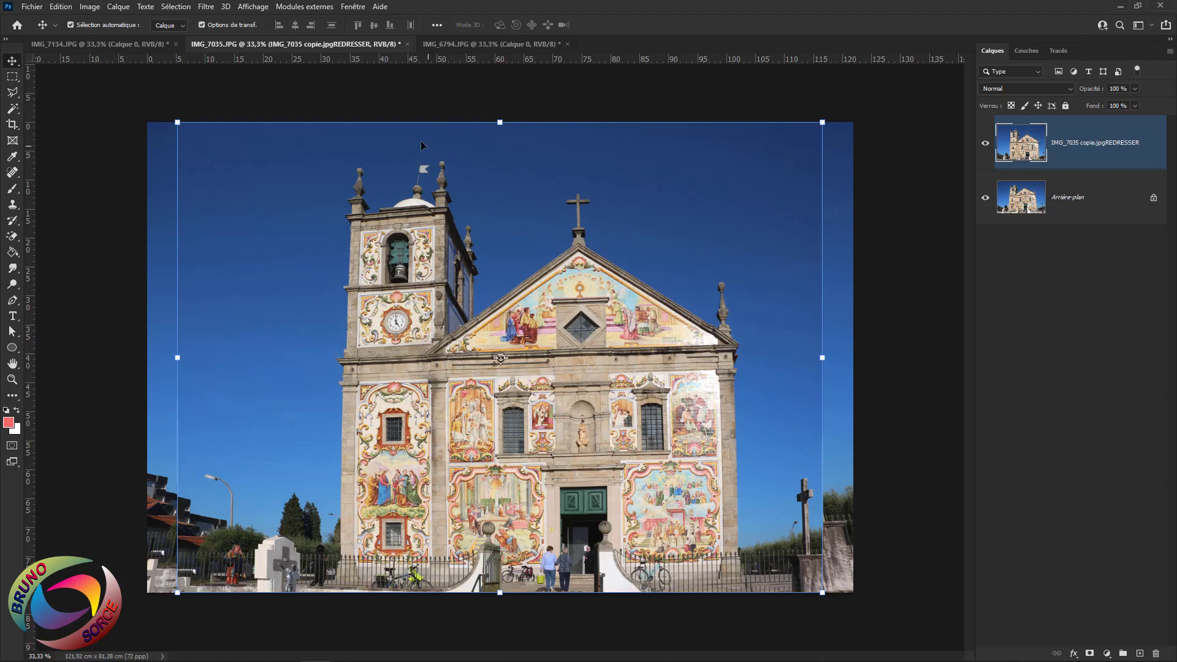
- Switch to IMG_7134.JPG and compare its versions before and after correction by hiding and reshowing Calque 0
click(139, 44)
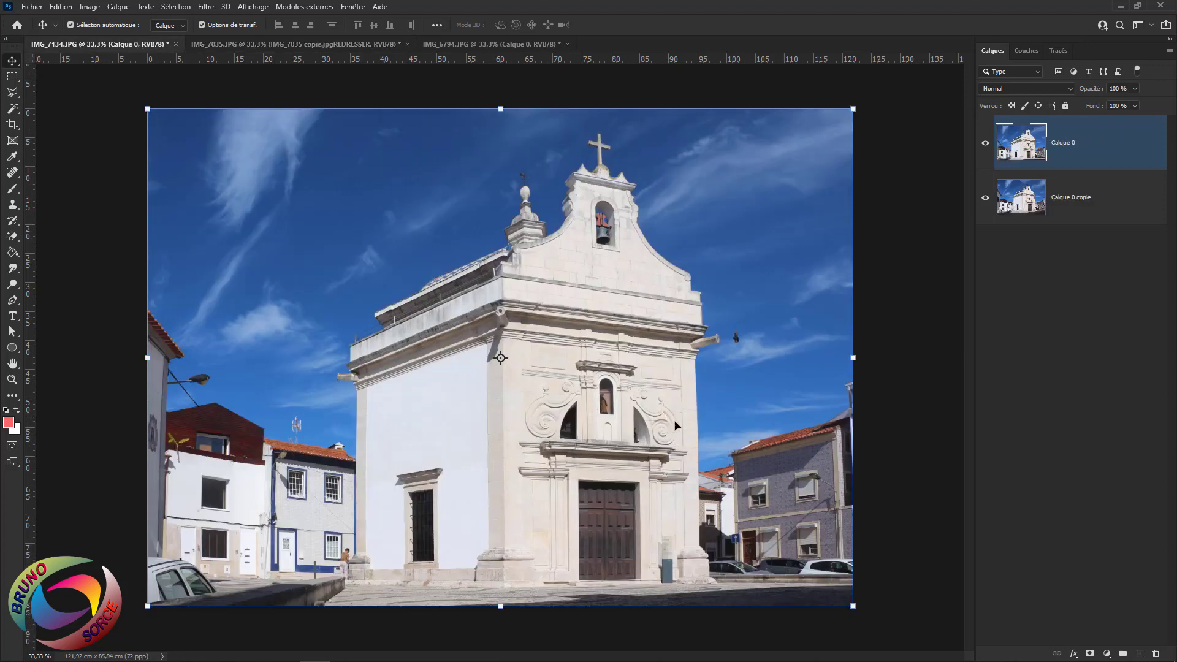
click(985, 143)
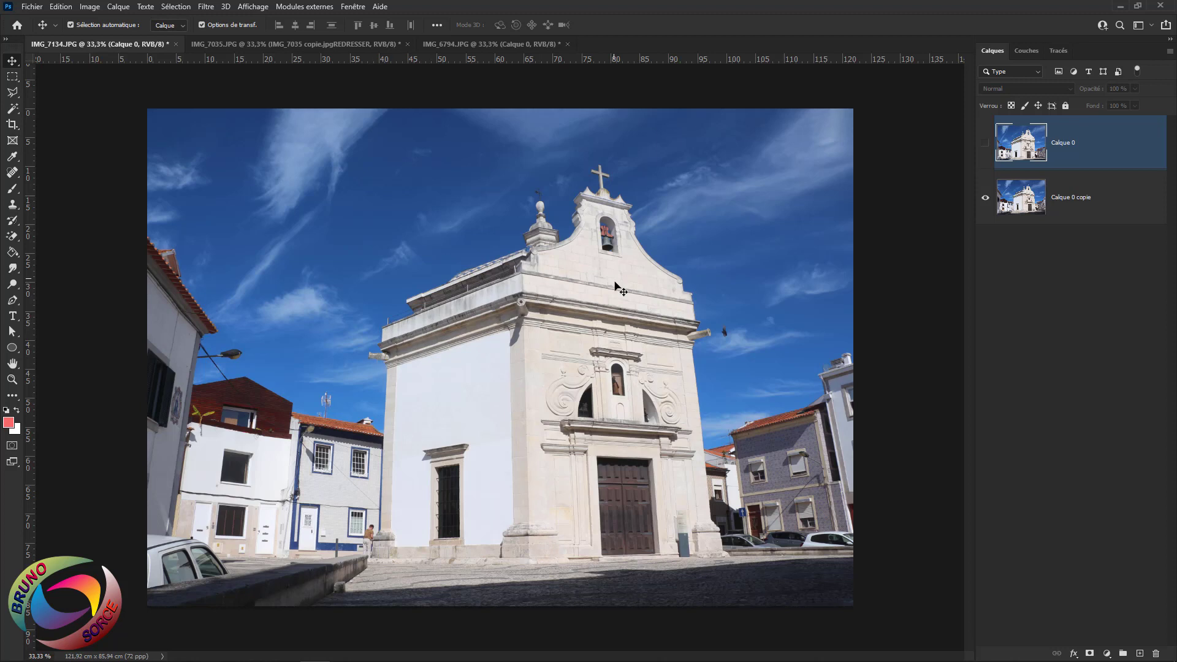
click(984, 144)
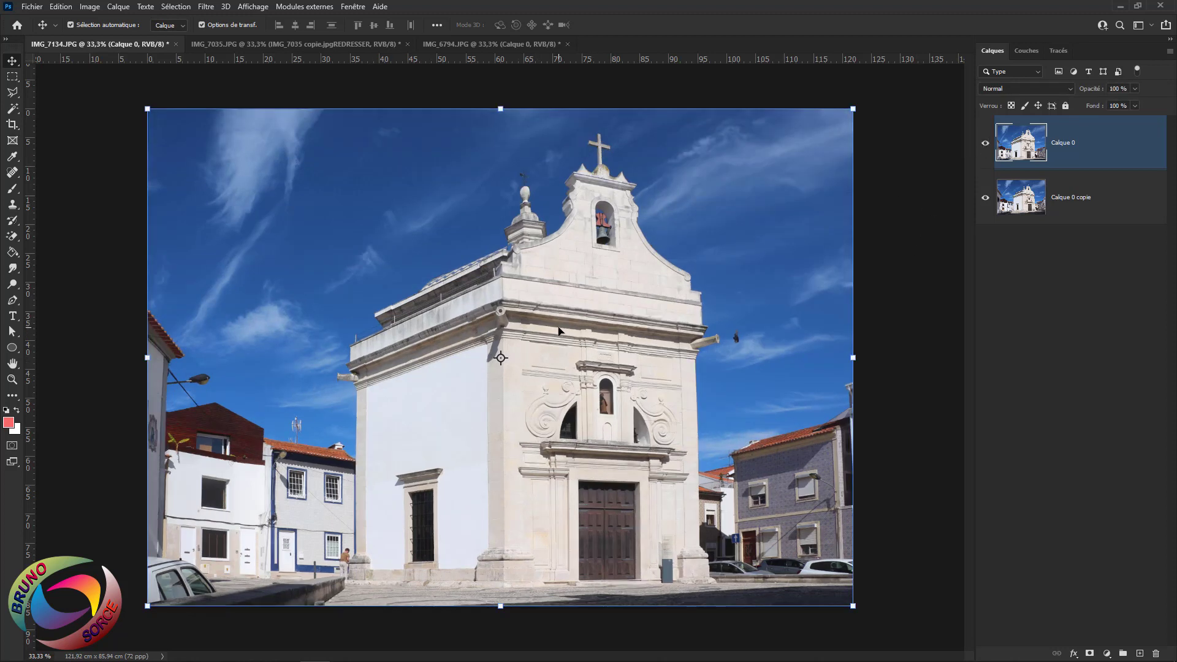
- Switch to IMG_6794.JPG and compare its versions before and after correction by toggling the visibility of Calque 0
click(476, 48)
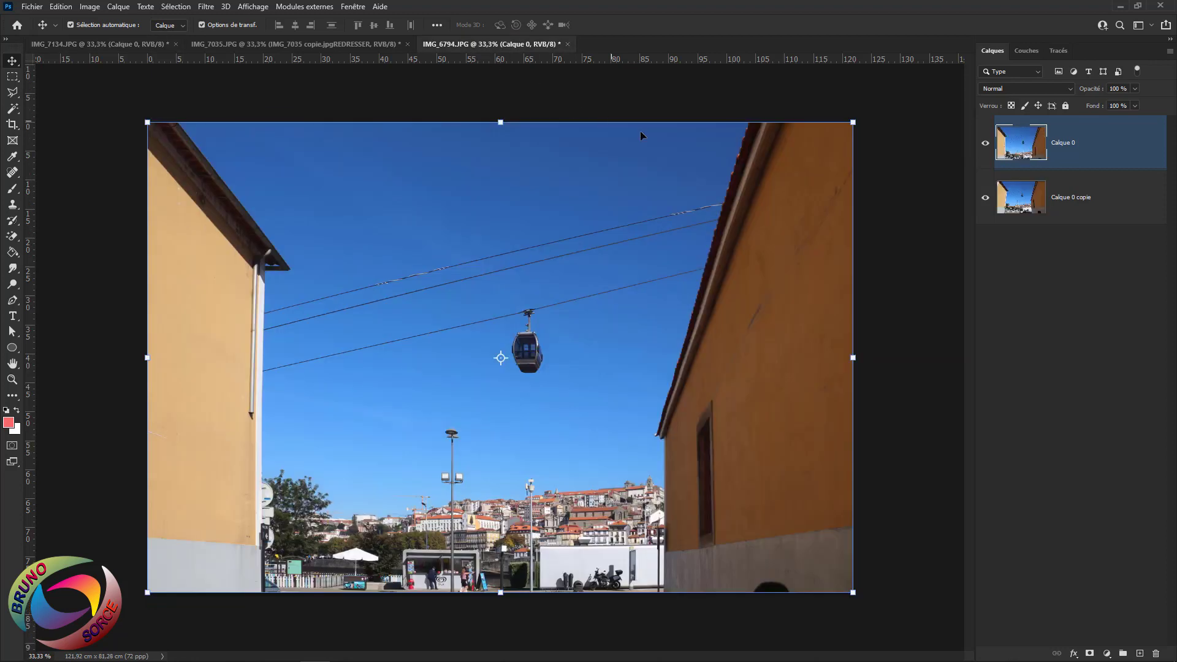
click(984, 146)
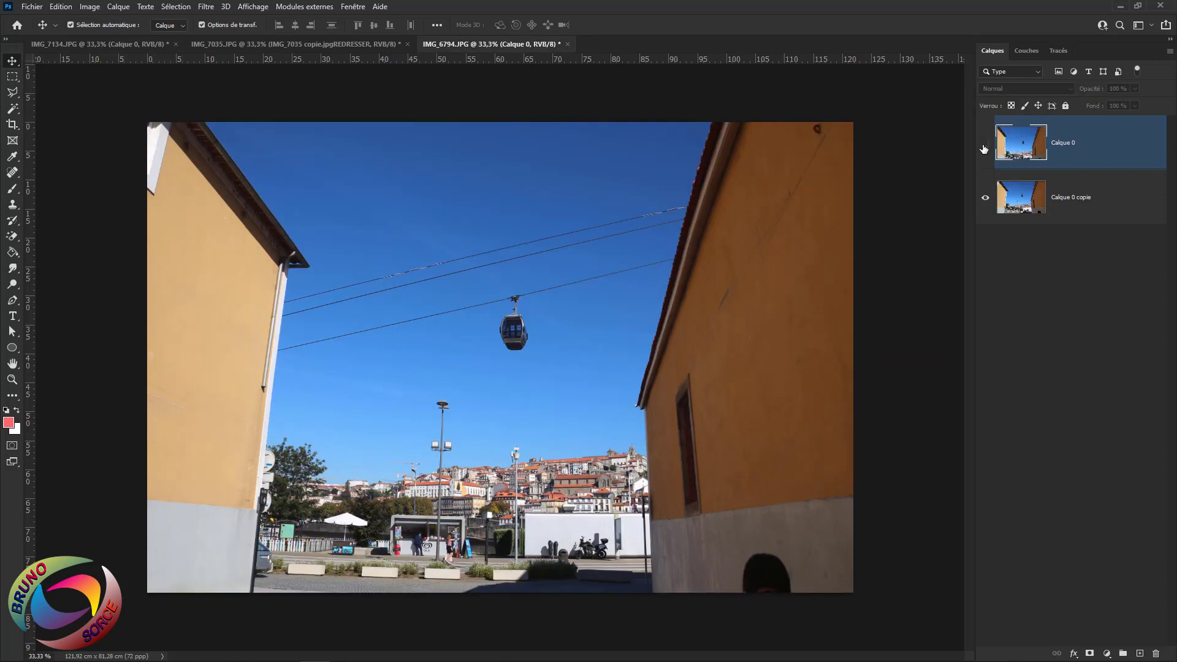
click(984, 145)
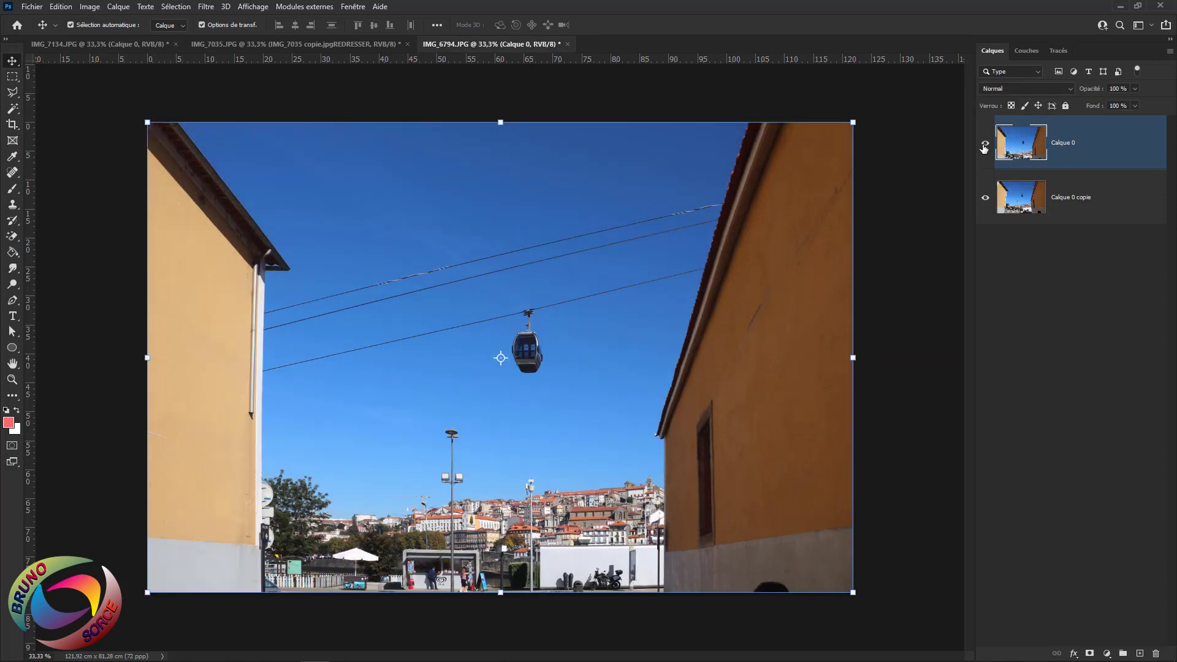
click(984, 146)
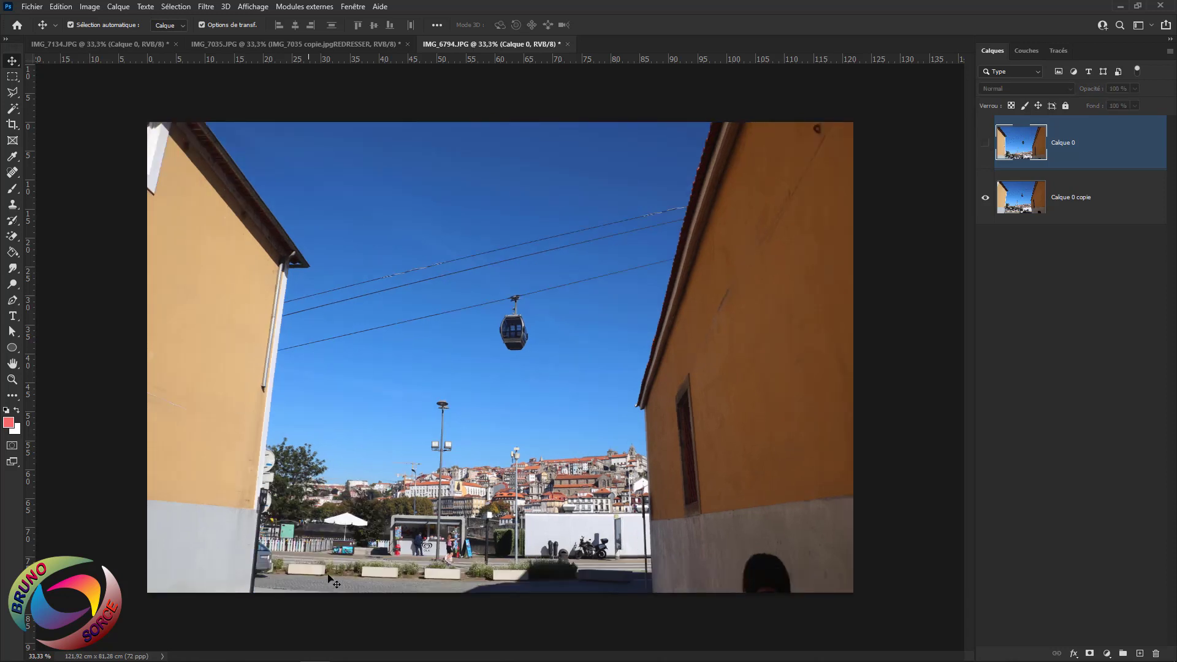
click(984, 146)
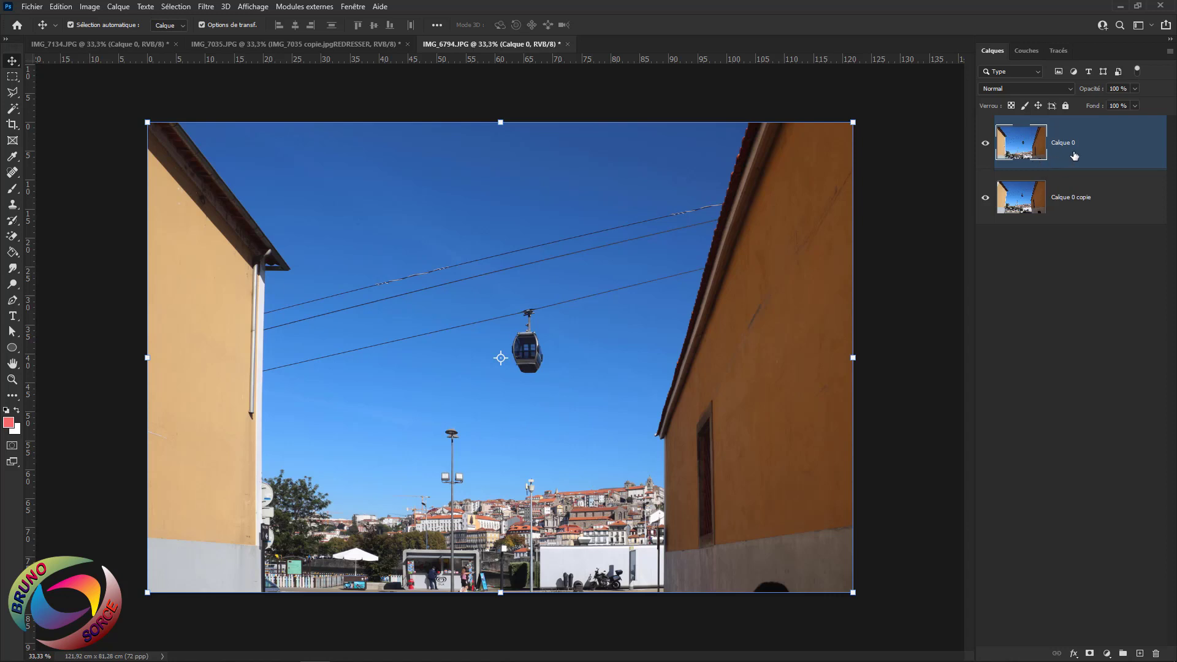
- Delete the corrected Calque 0 from IMG_6794.JPG and open the remaining layer in the Camera Raw filter with the Géométrie settings expanded
key(Delete)
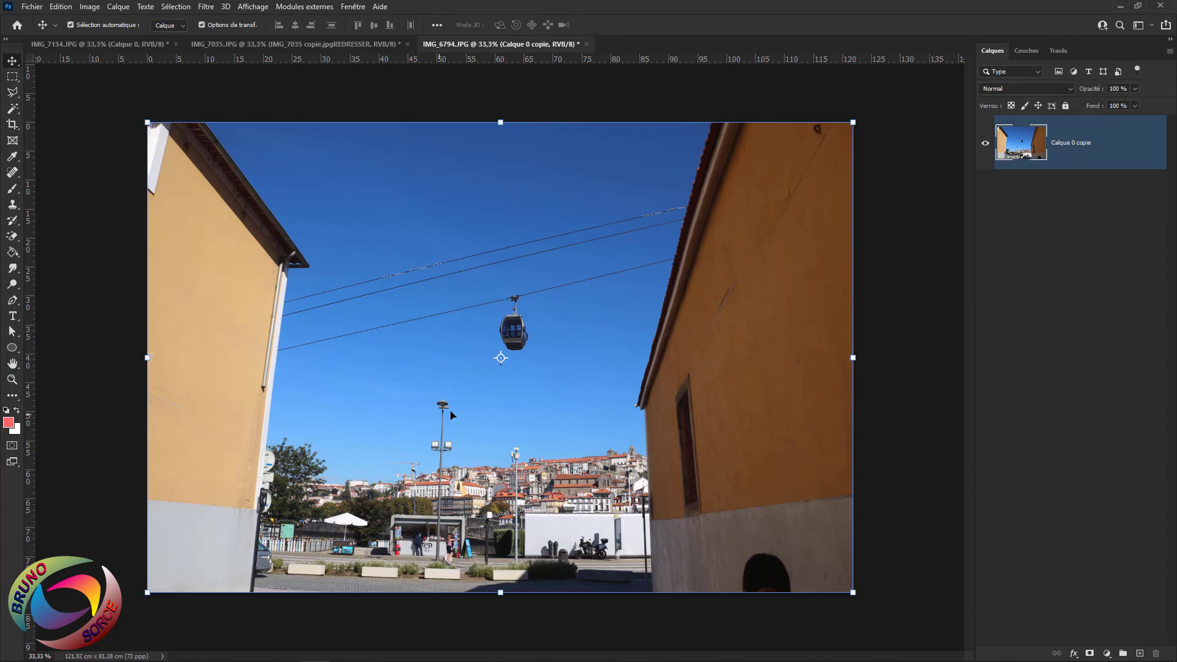
click(205, 7)
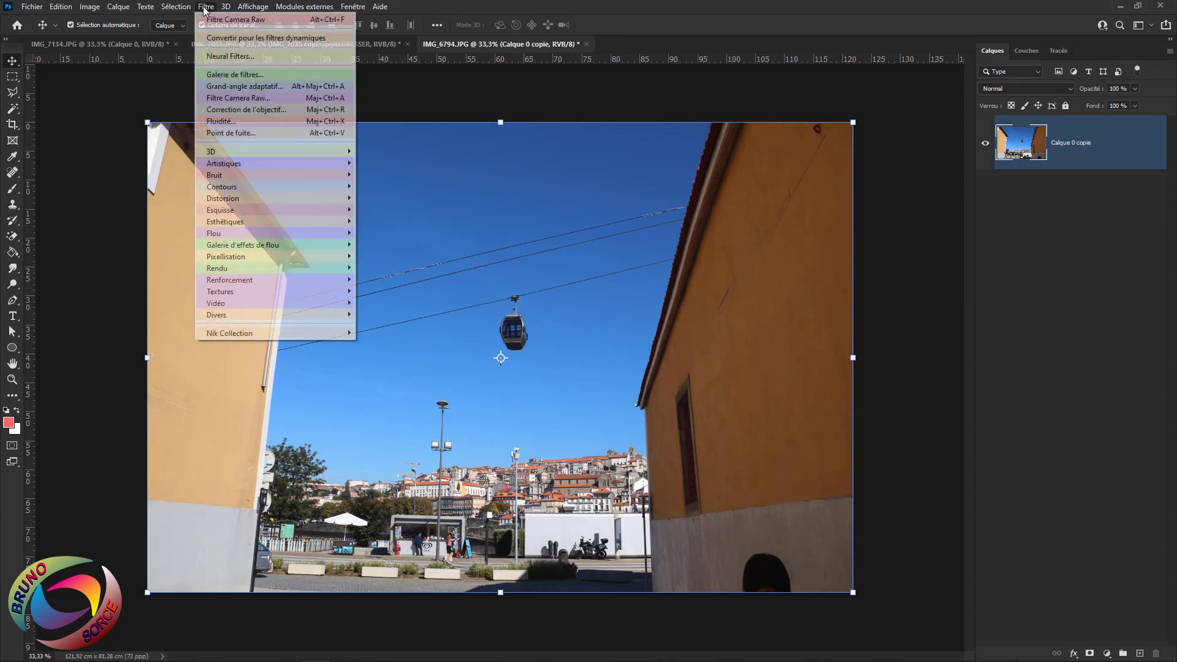
click(235, 99)
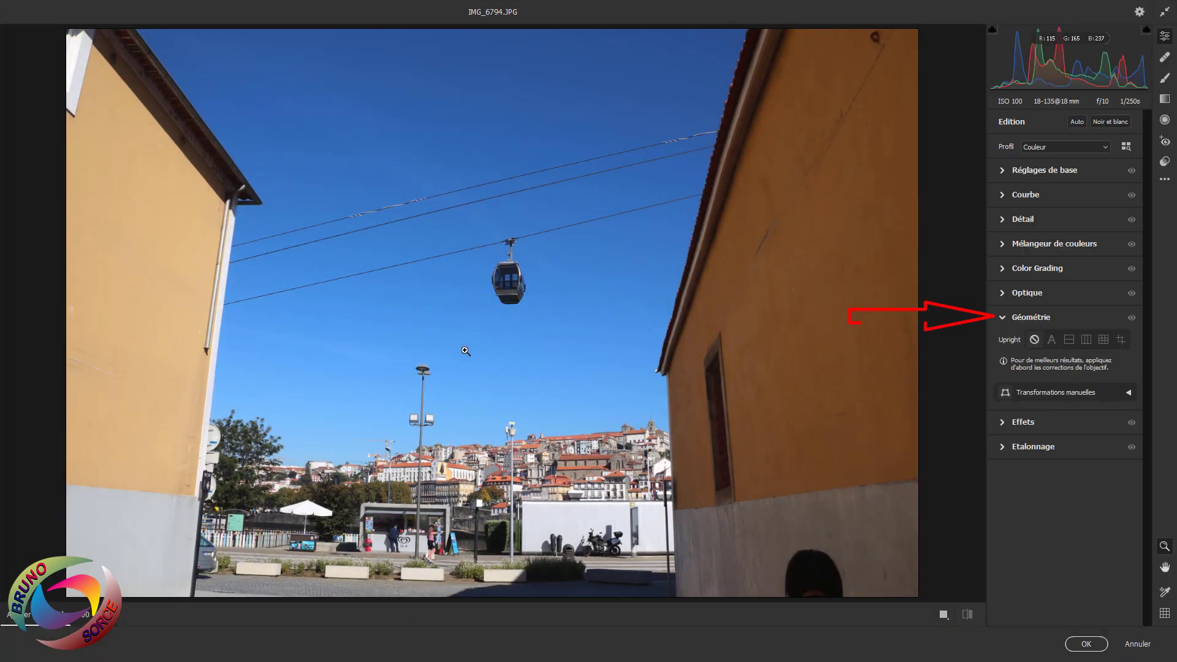
click(1005, 320)
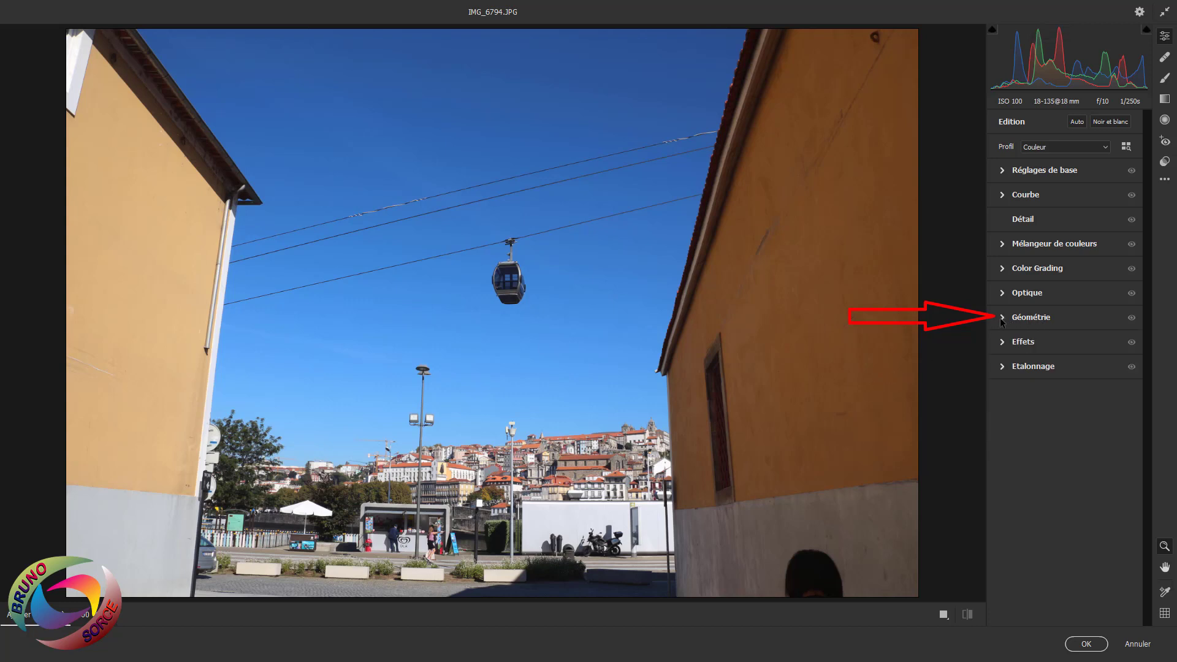
click(1001, 319)
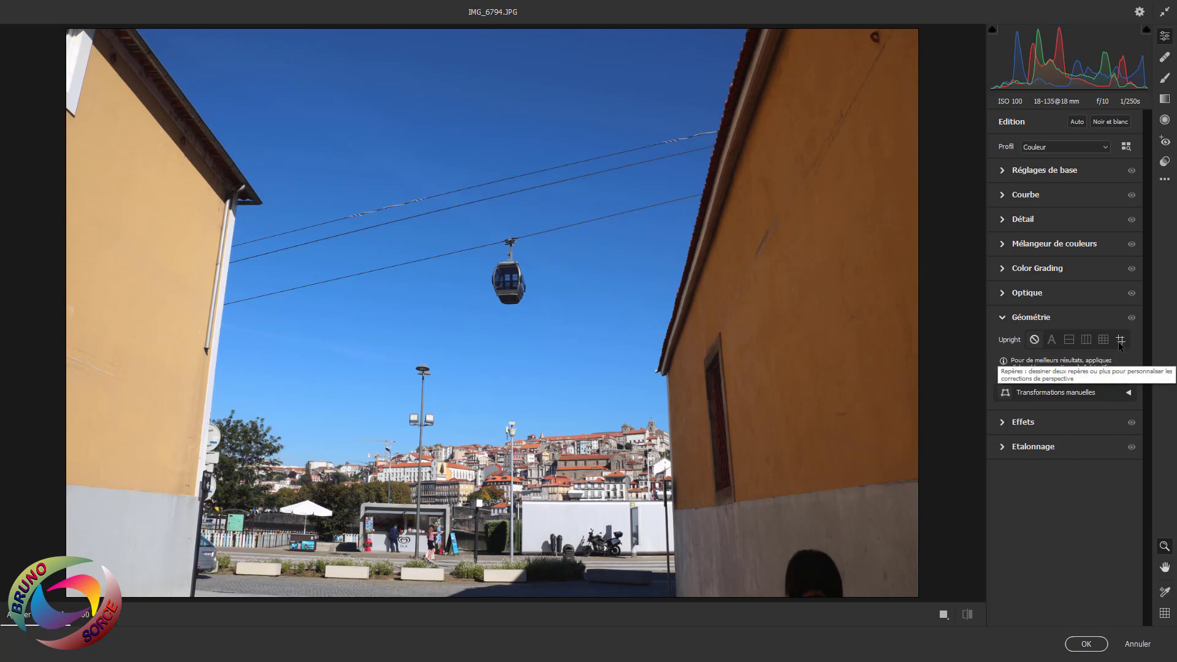
- Apply the automatic Upright perspective correction to IMG_6794.JPG, compare before and after, and confirm the Camera Raw filter
click(1051, 342)
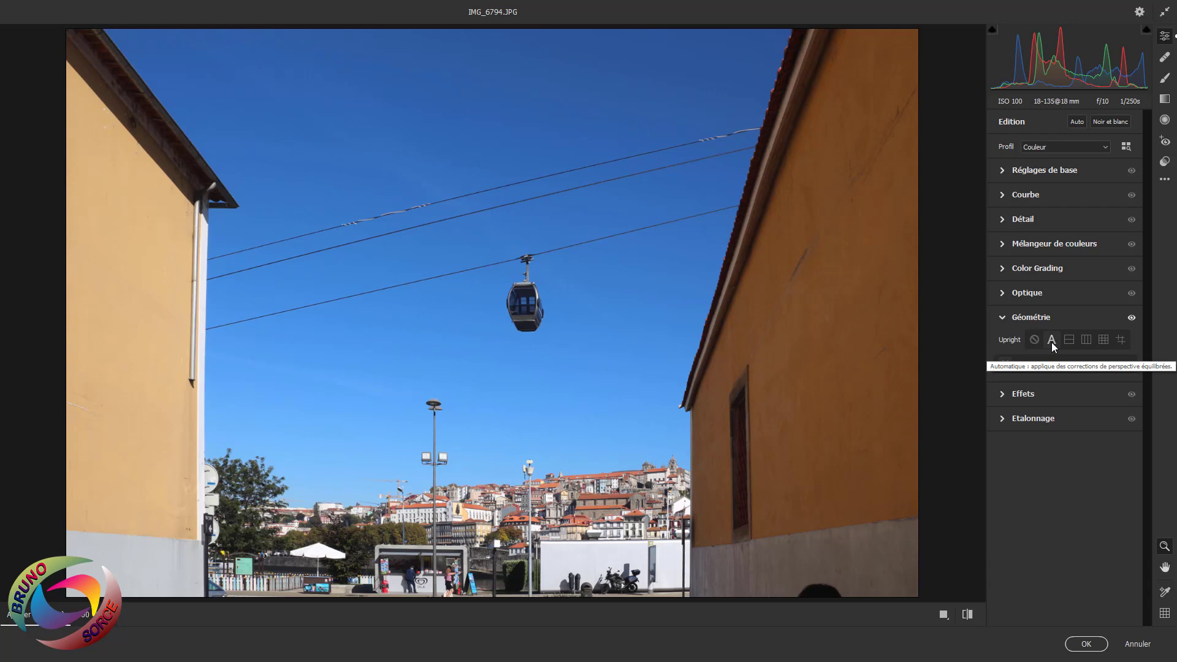
click(967, 615)
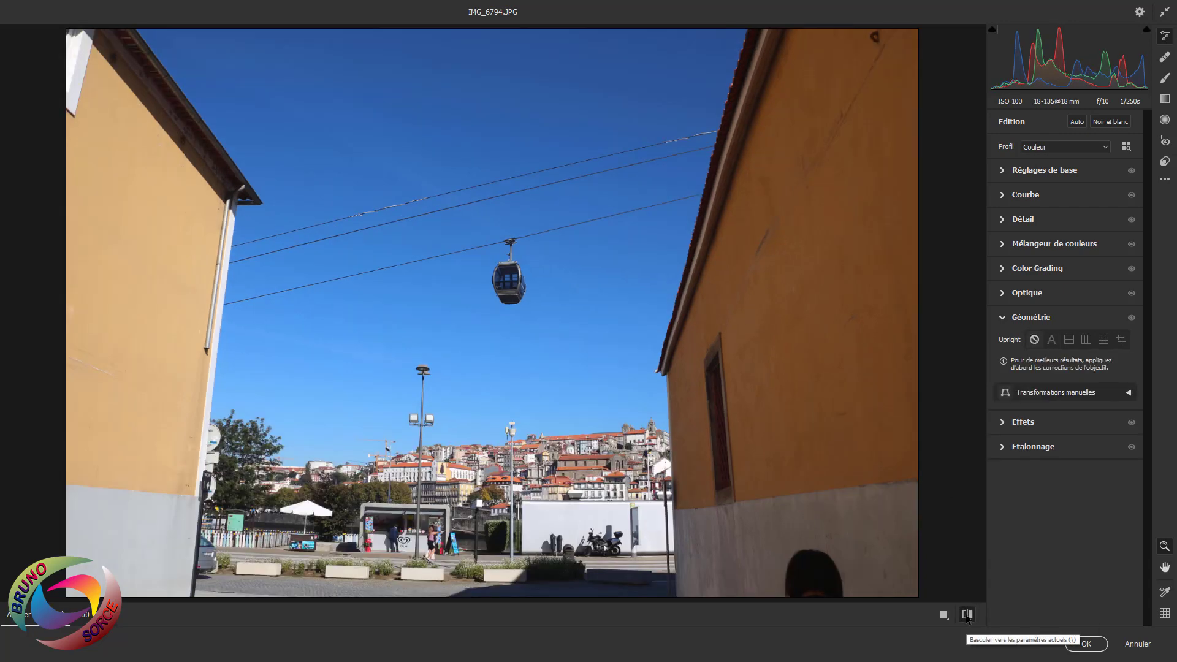
click(967, 615)
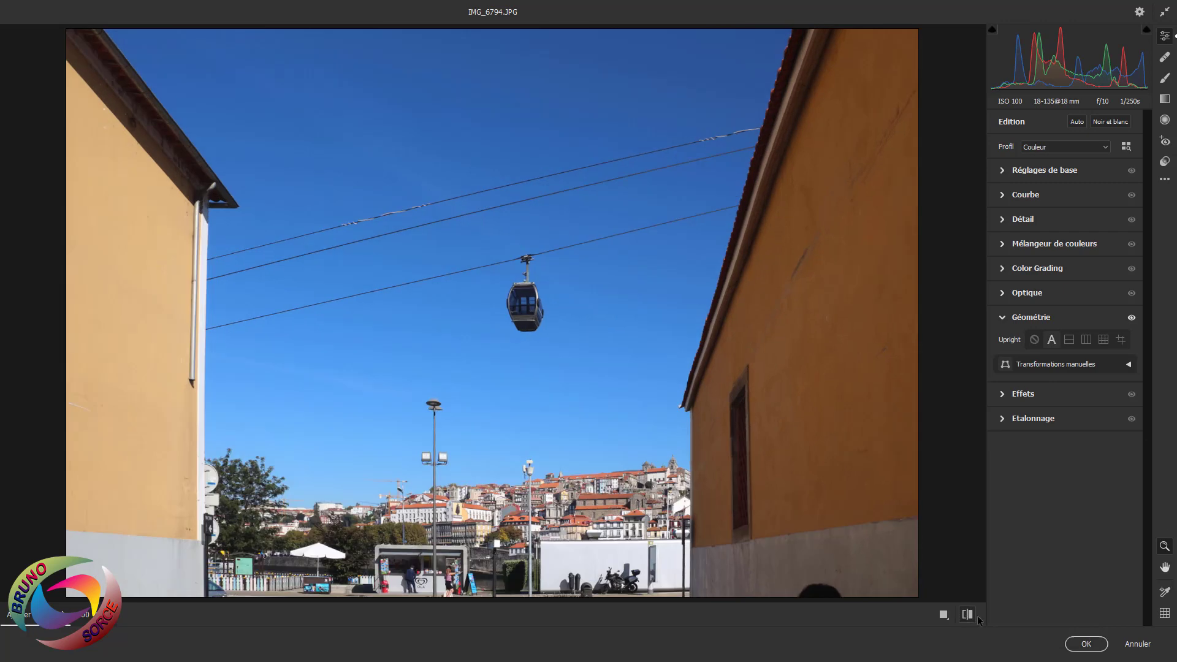
click(1088, 646)
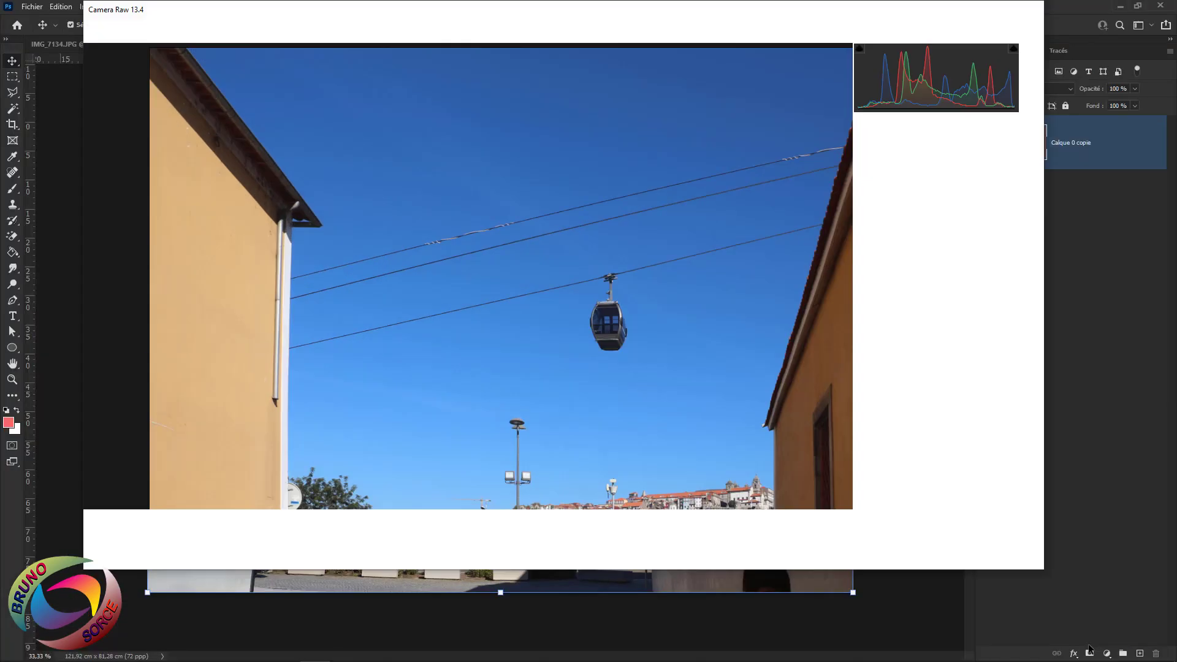
scroll(440, 333, up, 1)
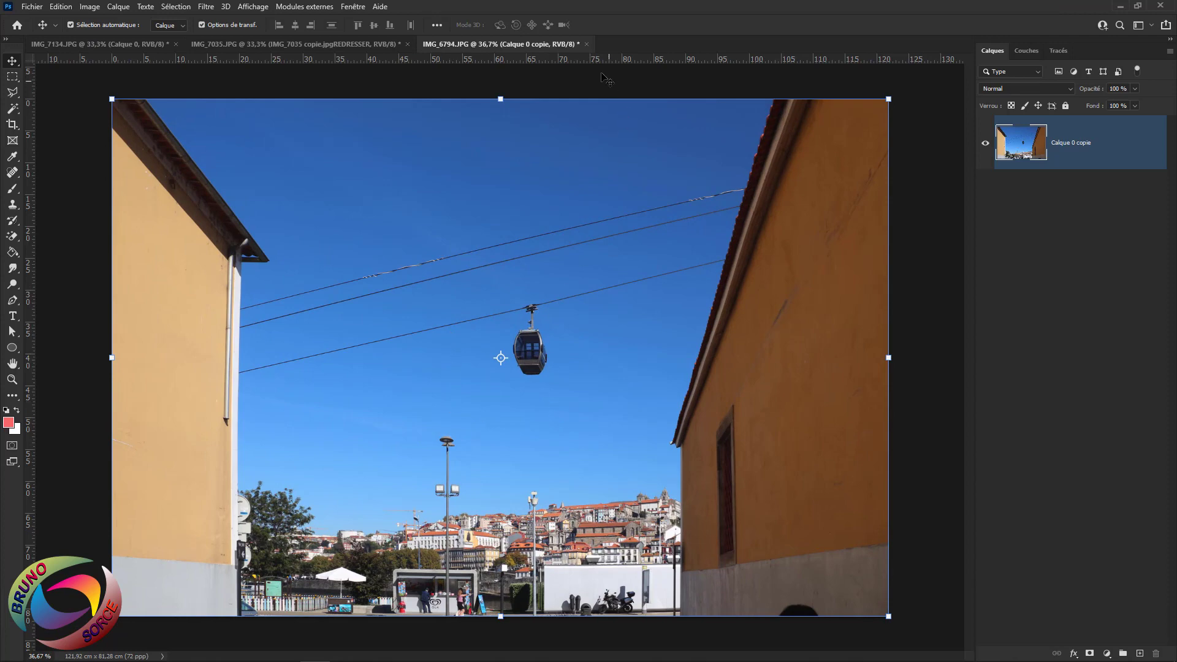
- Close IMG_6794.JPG without saving and delete the corrected layer Calque 0 from IMG_7134.JPG
click(587, 45)
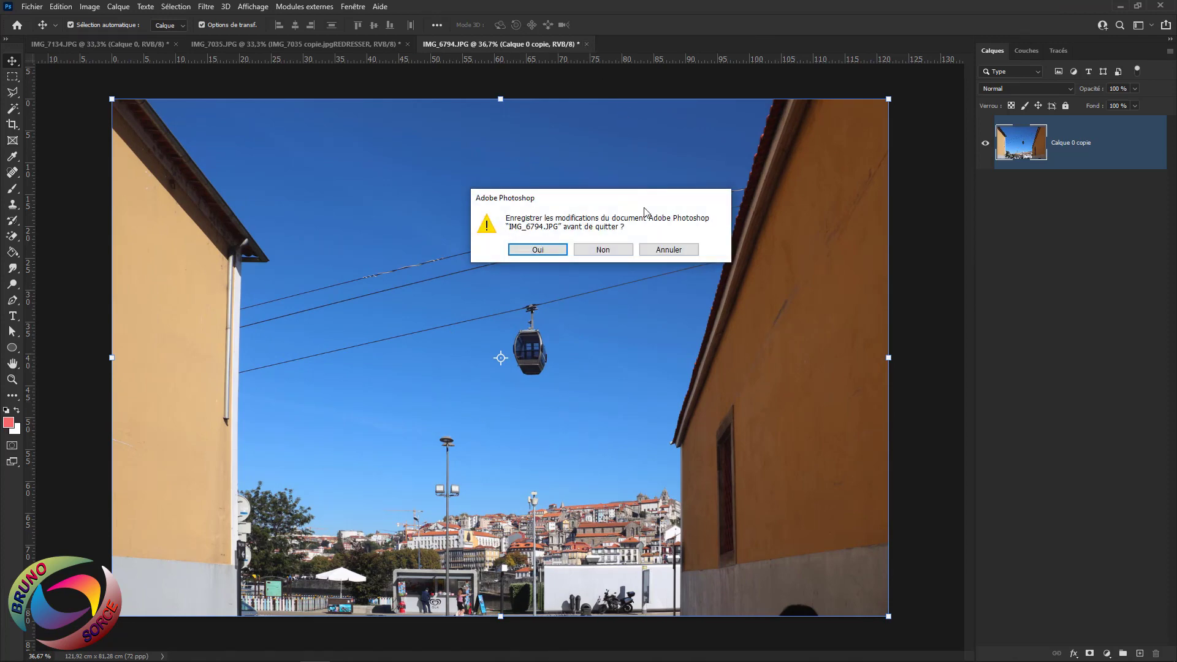
click(602, 249)
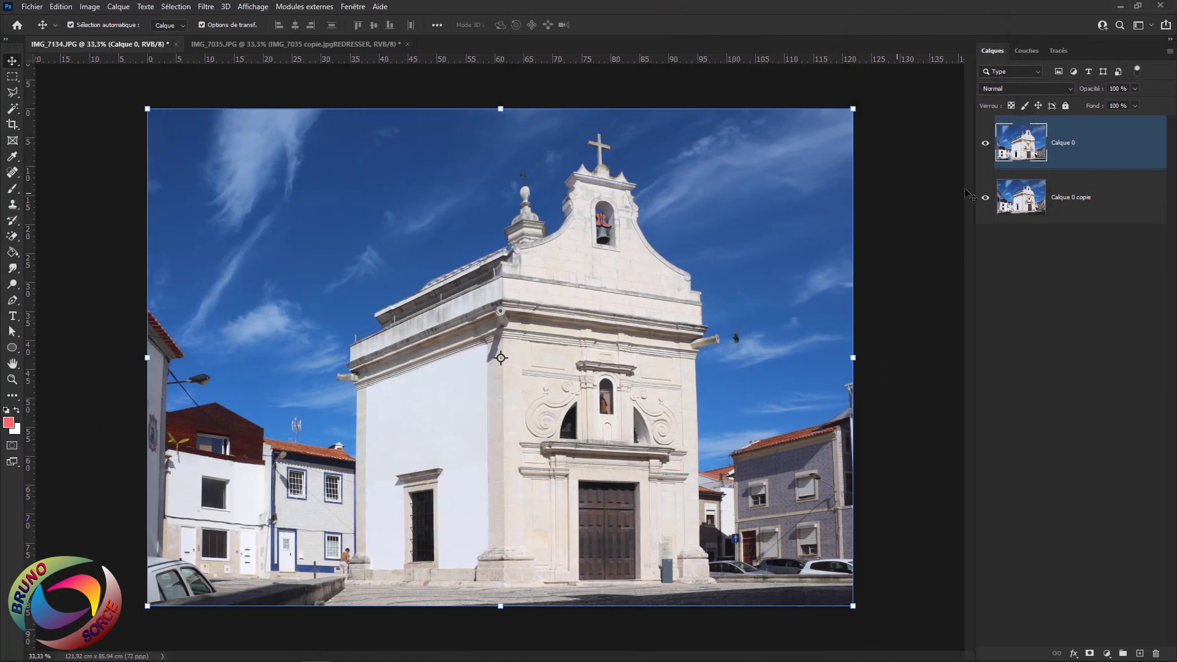
click(986, 143)
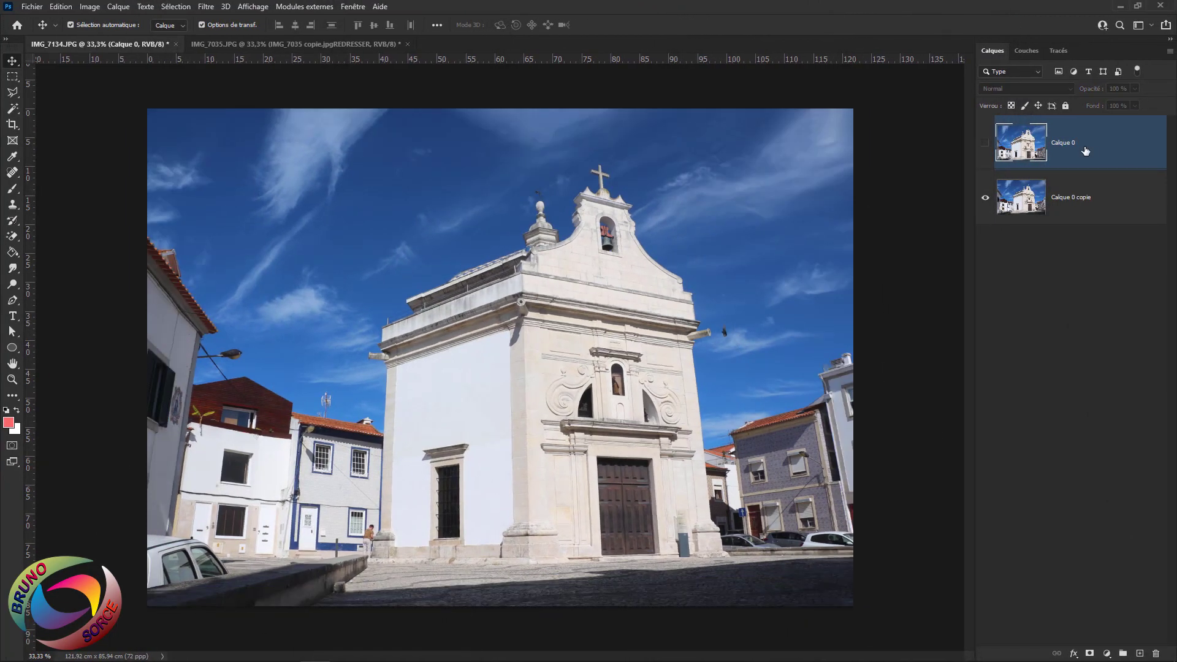
key(Delete)
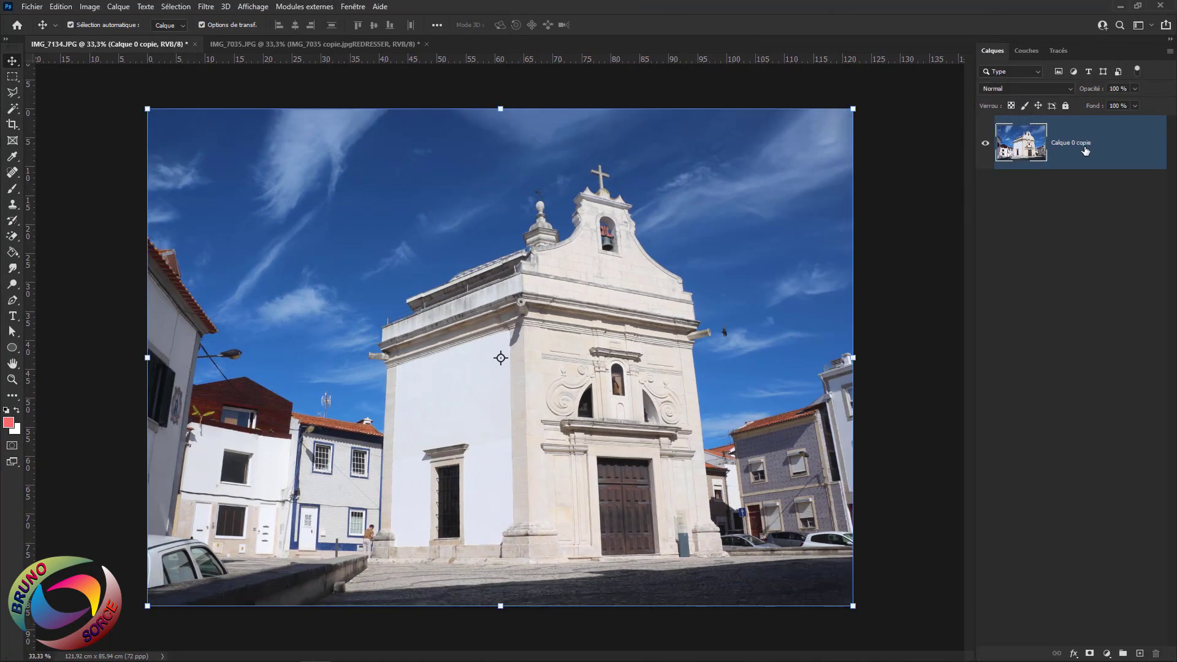
- Correct the perspective of IMG_7134.JPG with automatic Upright in the Camera Raw filter, comparing before and after
click(206, 6)
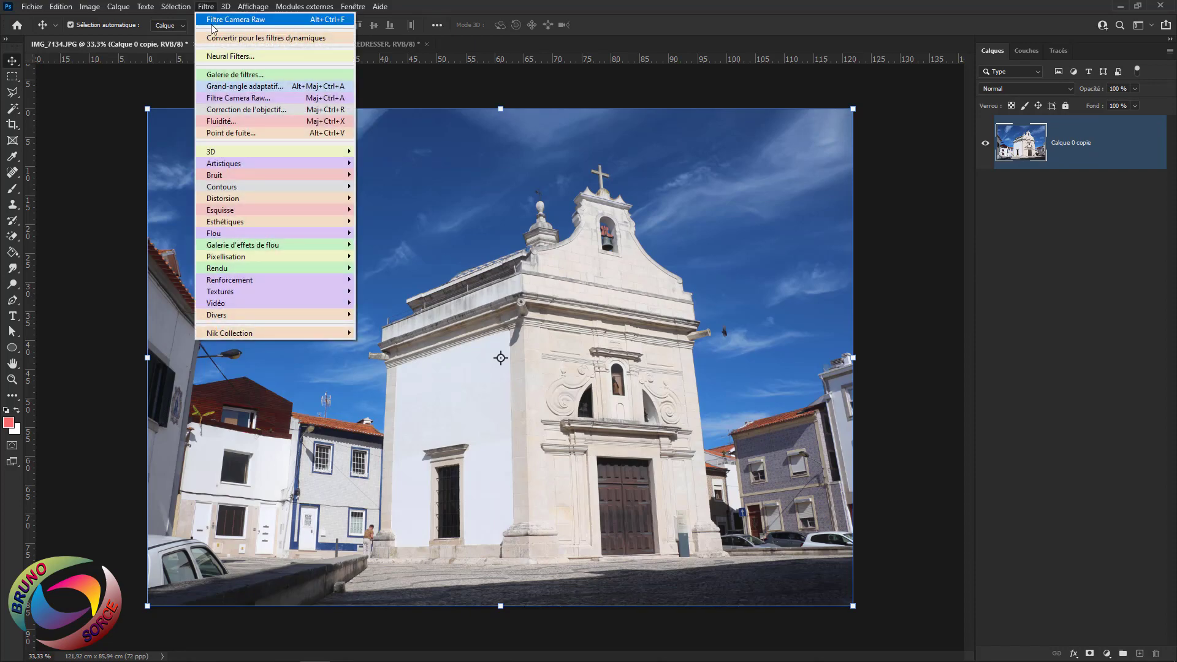
click(221, 99)
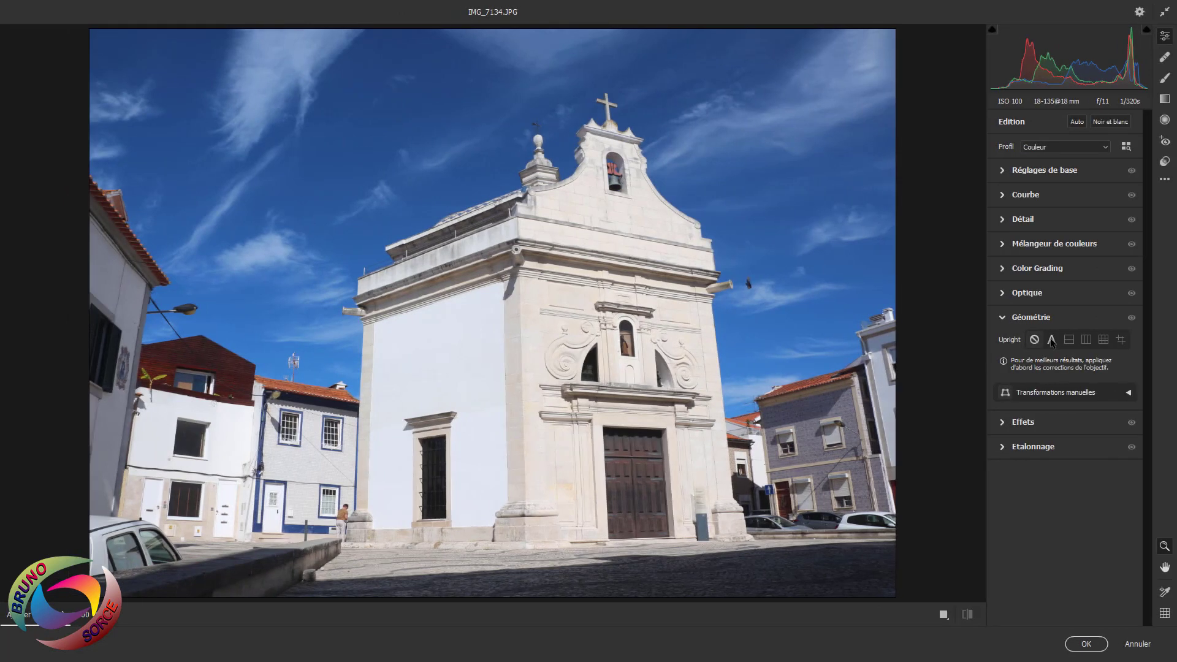
click(1051, 341)
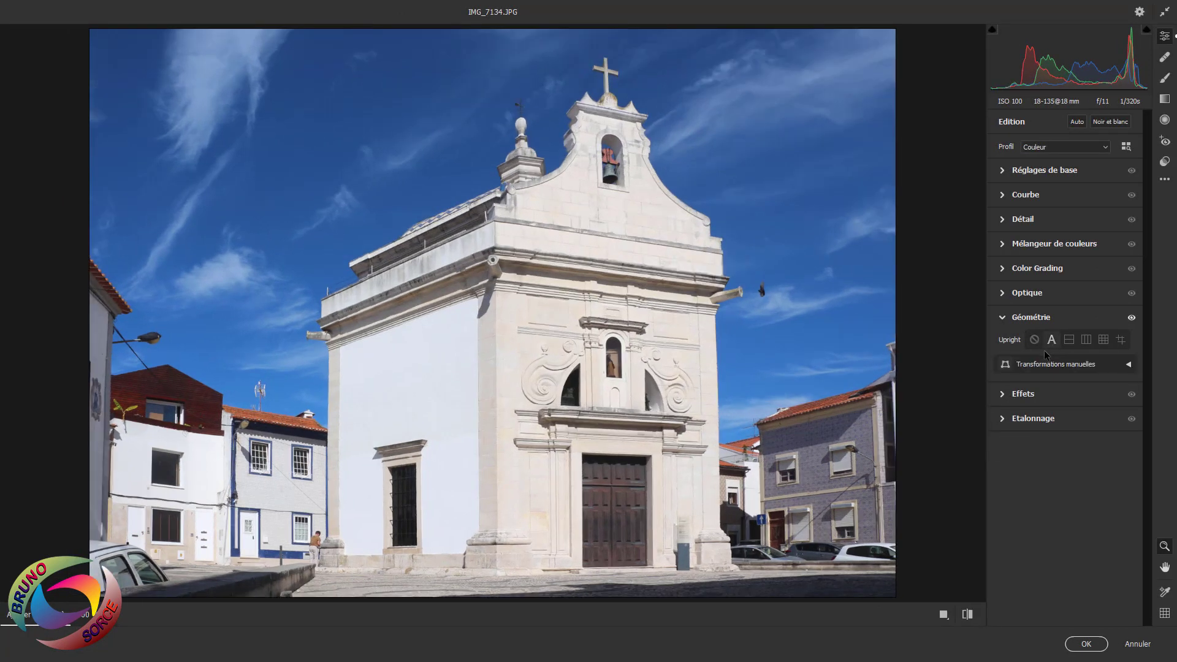
click(967, 615)
click(968, 615)
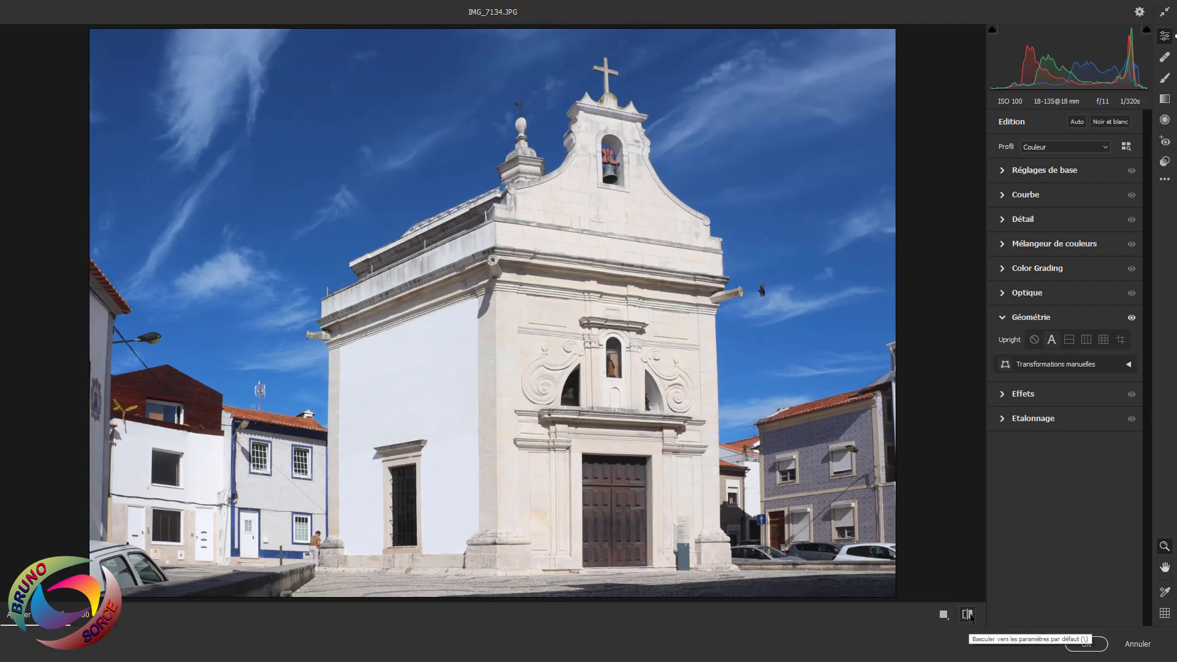
click(1086, 644)
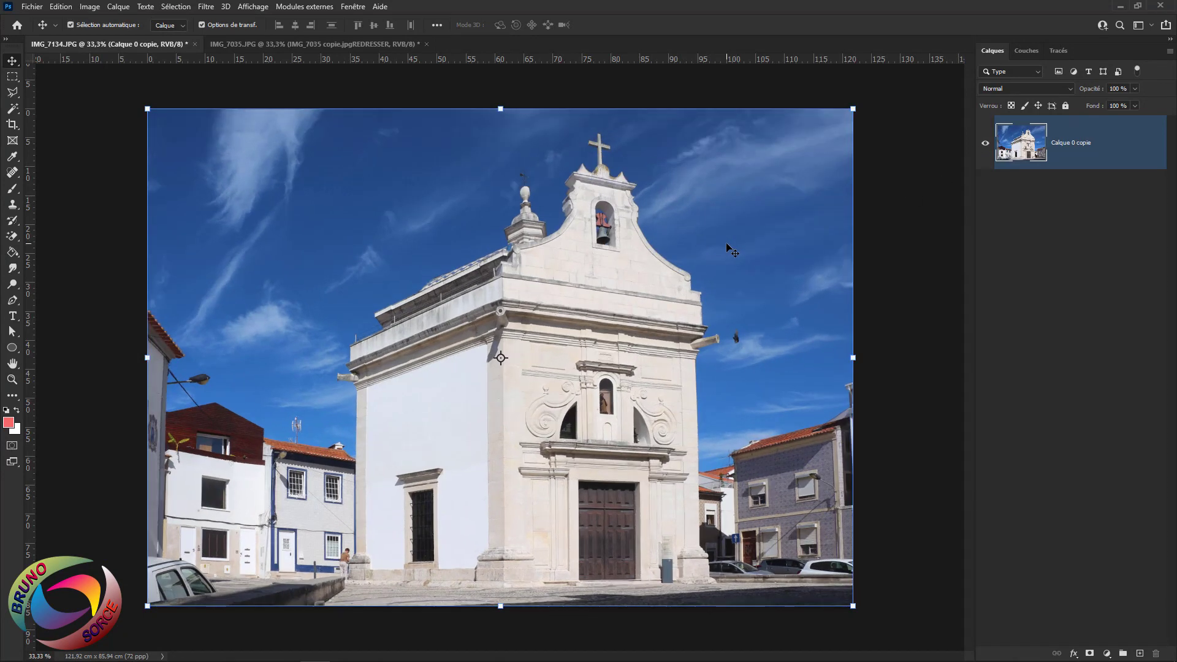
- Close IMG_7134.JPG without saving and delete the straightened layer from IMG_7035.JPG
click(195, 45)
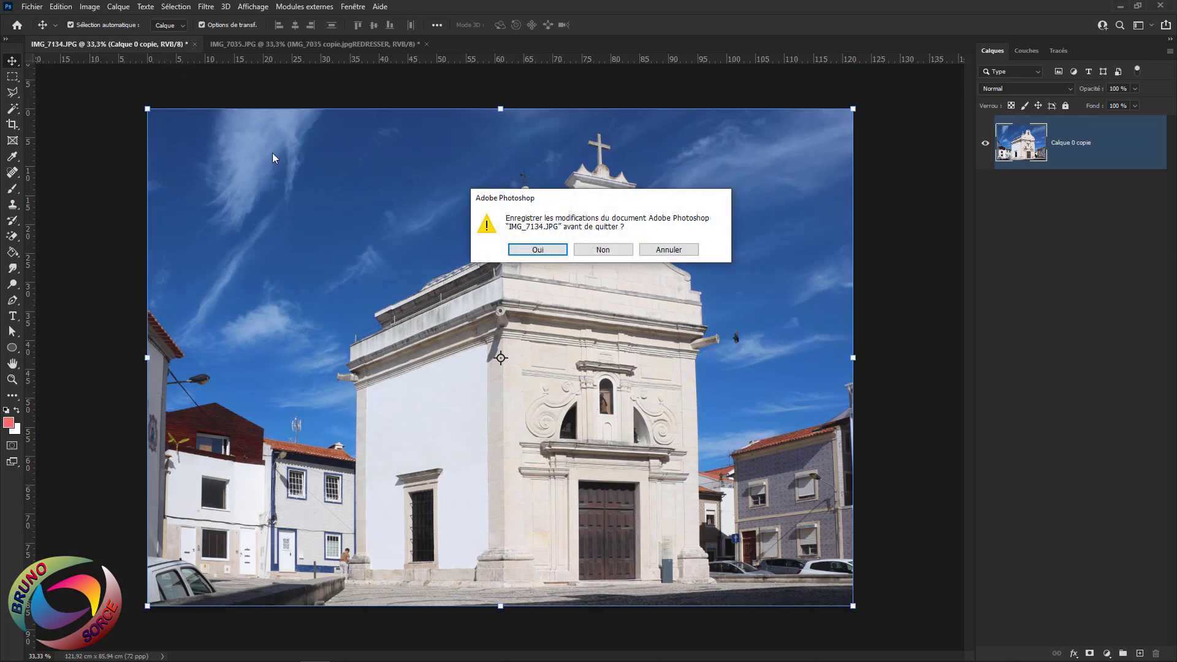
click(606, 249)
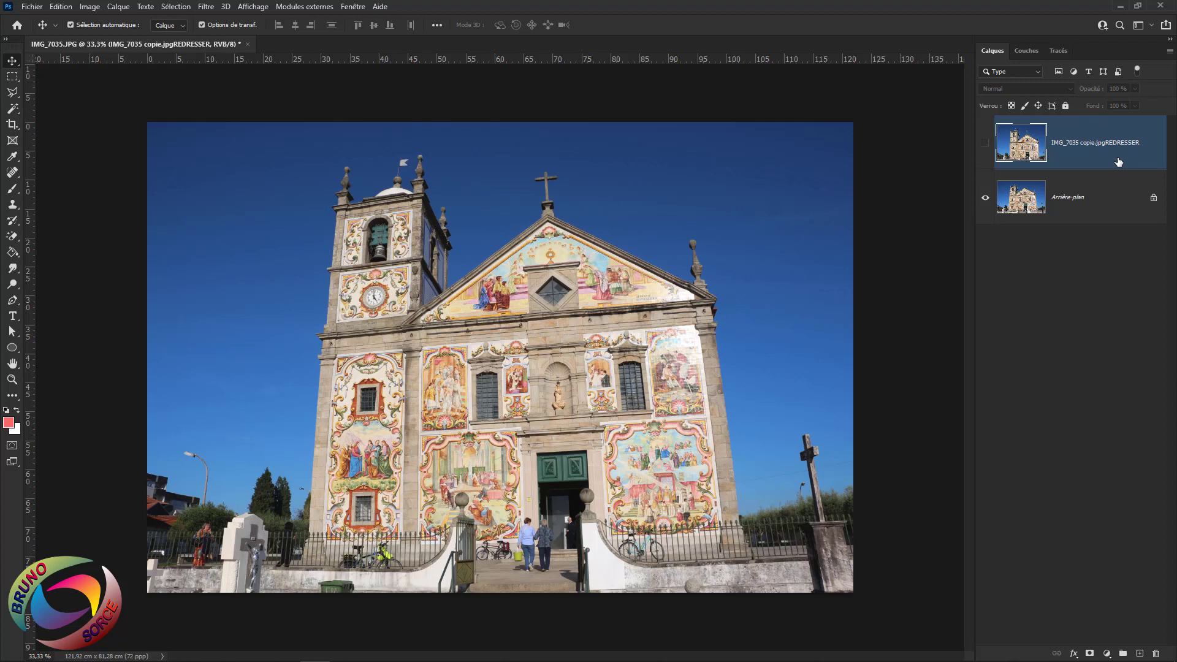
key(Delete)
- Convert the locked background of IMG_7035.JPG into a normal layer and place a hidden duplicate beneath it
click(1154, 142)
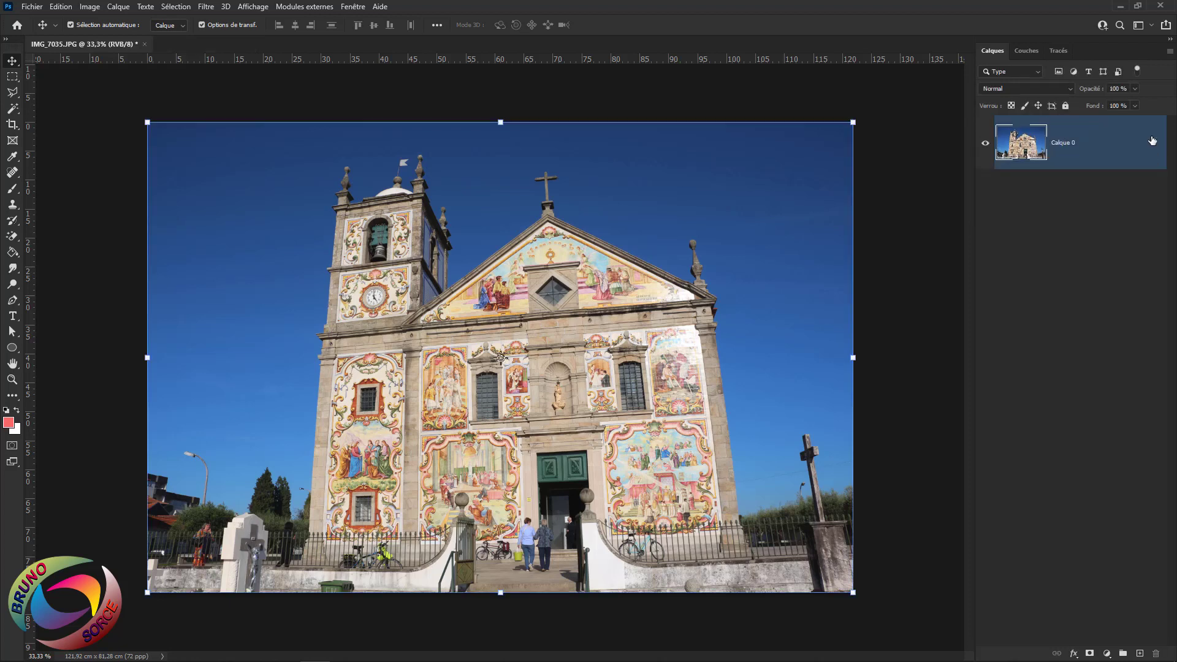
drag(1114, 156, 1106, 182)
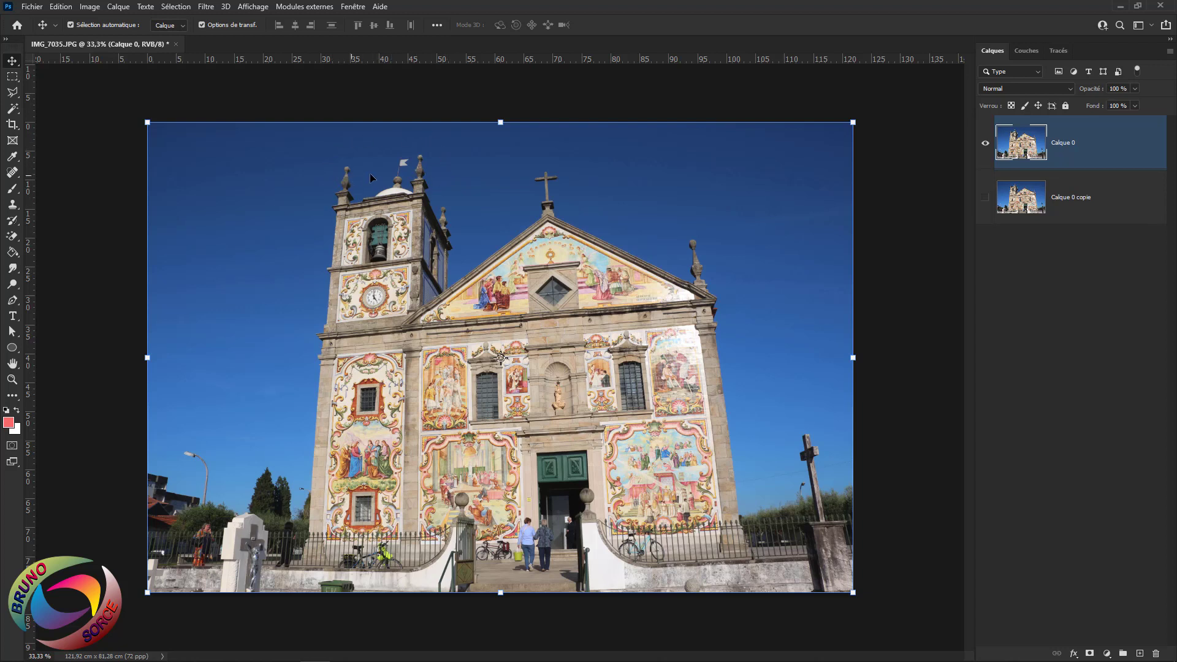
- Correct the perspective of Calque 0 in IMG_7035.JPG with automatic Upright in the Camera Raw filter
click(206, 7)
click(221, 98)
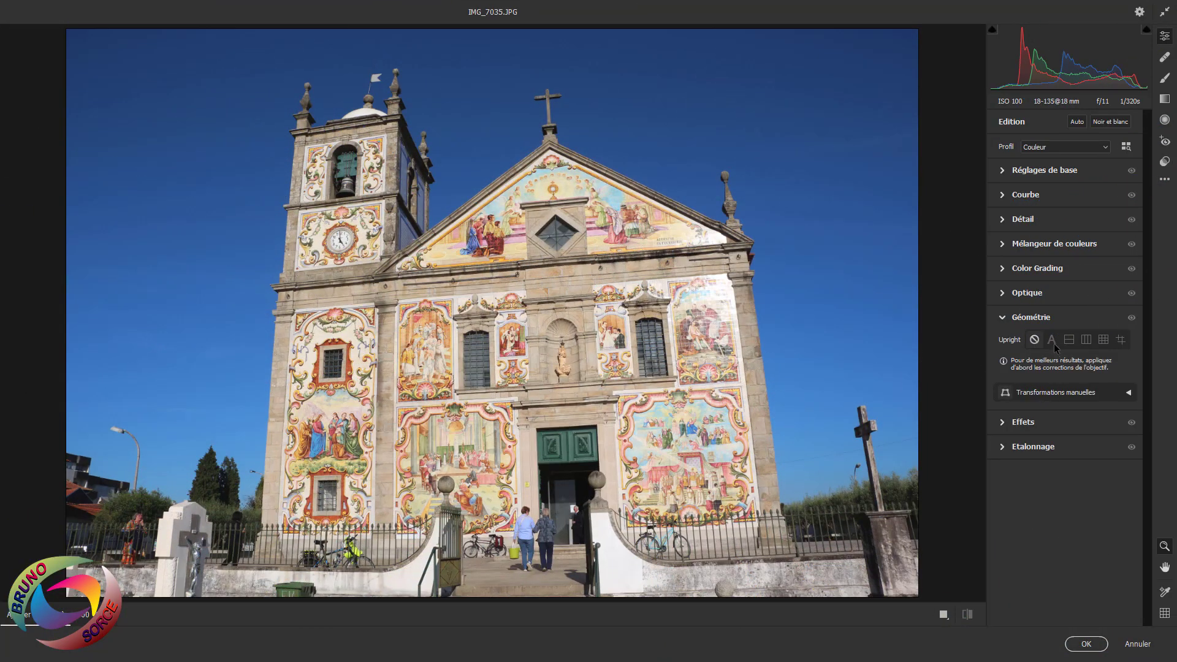
click(1052, 340)
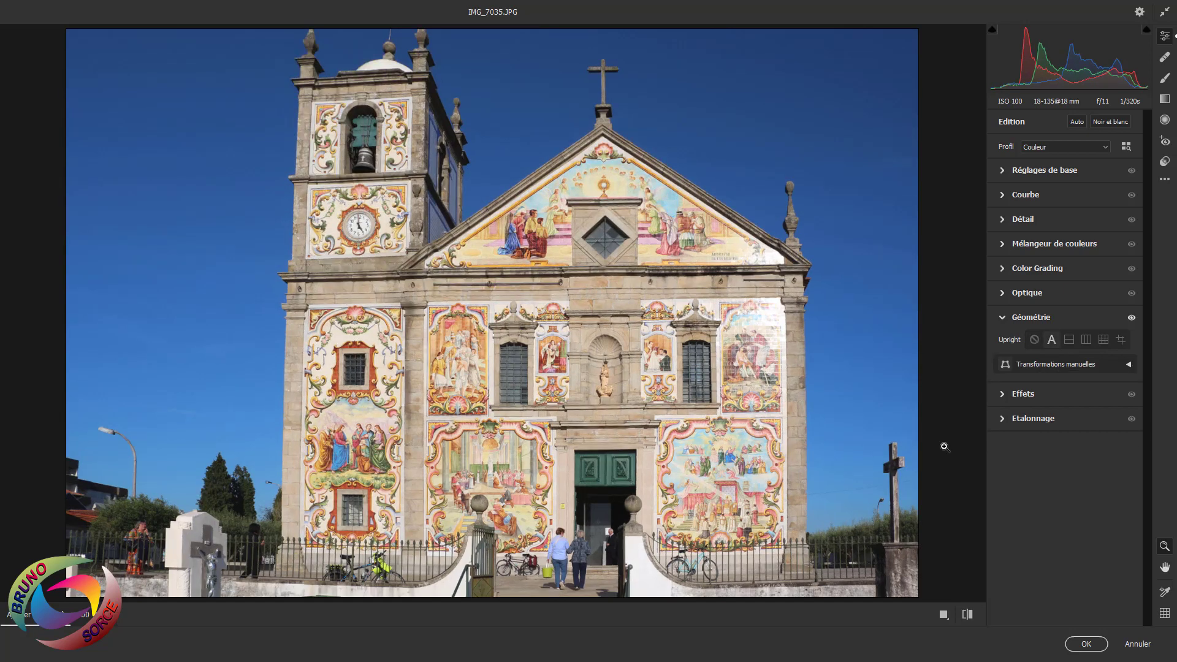
click(1085, 644)
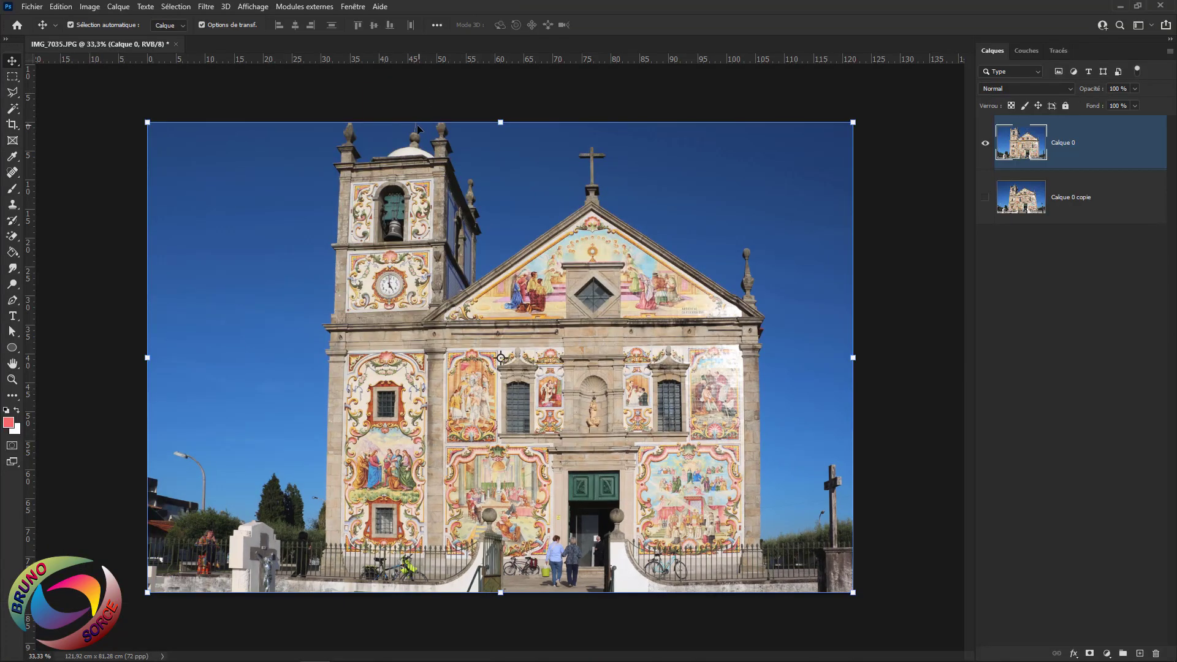
- Show the uncorrected duplicate, compare it with the corrected Calque 0, and delete Calque 0
click(985, 196)
click(987, 144)
click(986, 144)
key(Delete)
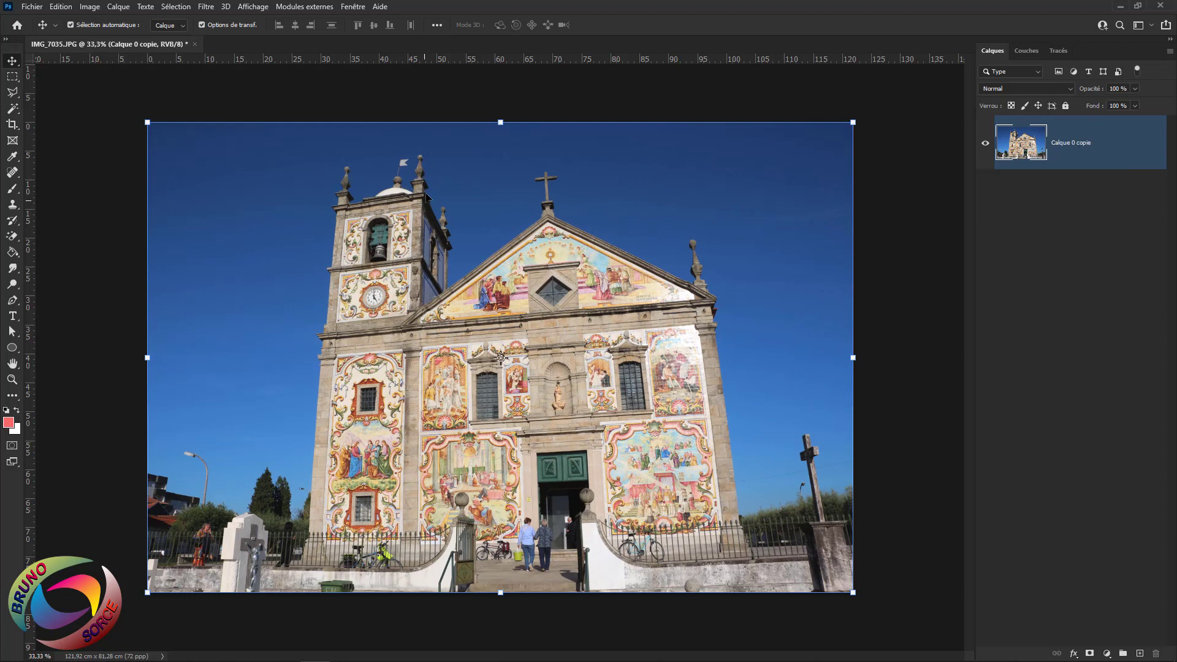
- Extend the canvas above the church by about 7 cm with the Crop tool
click(12, 125)
right_click(13, 127)
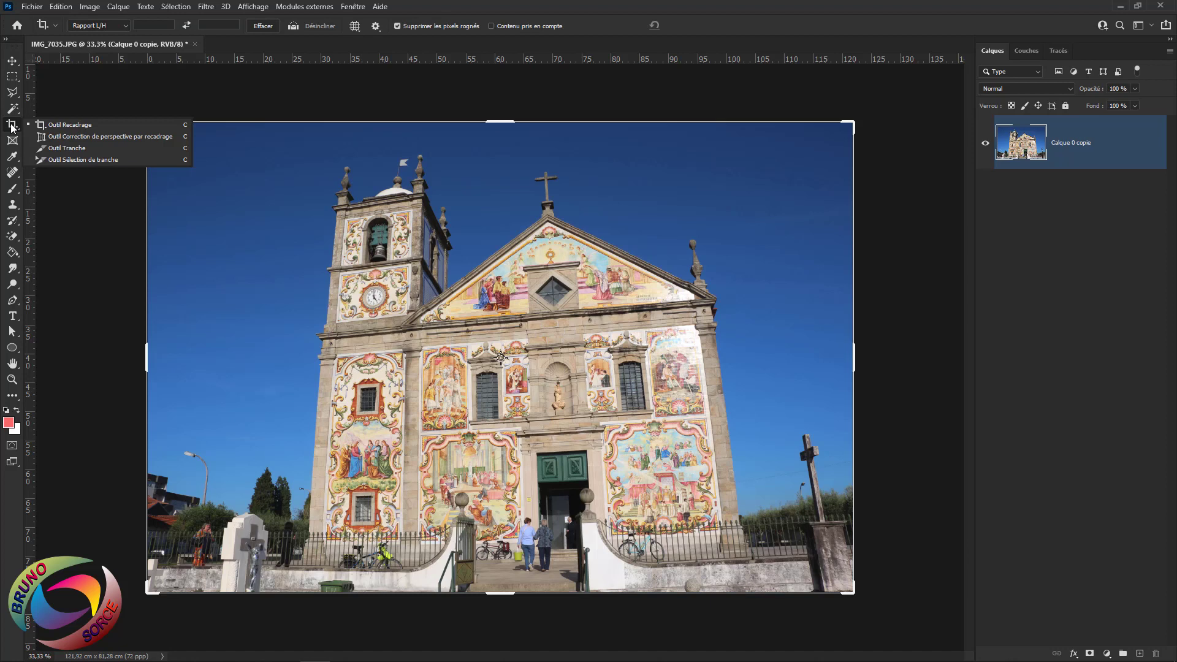
click(69, 125)
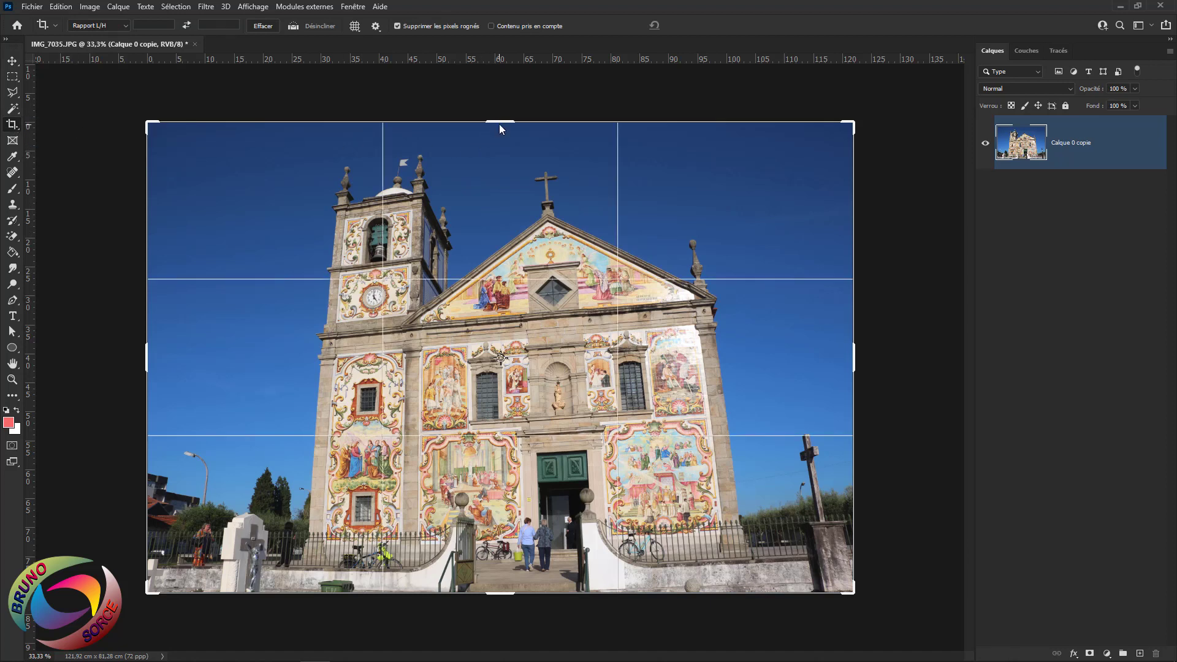
drag(500, 129, 498, 110)
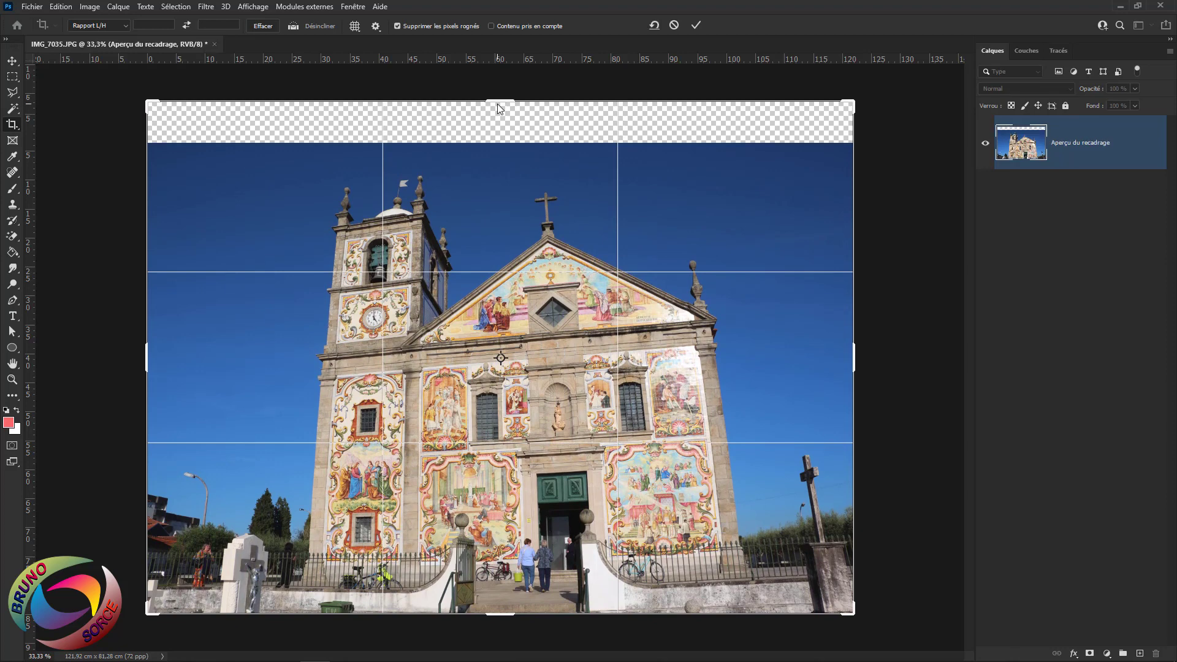
- Select the empty transparent strip above the photo with a rectangular selection that slightly overlaps the sky
click(13, 77)
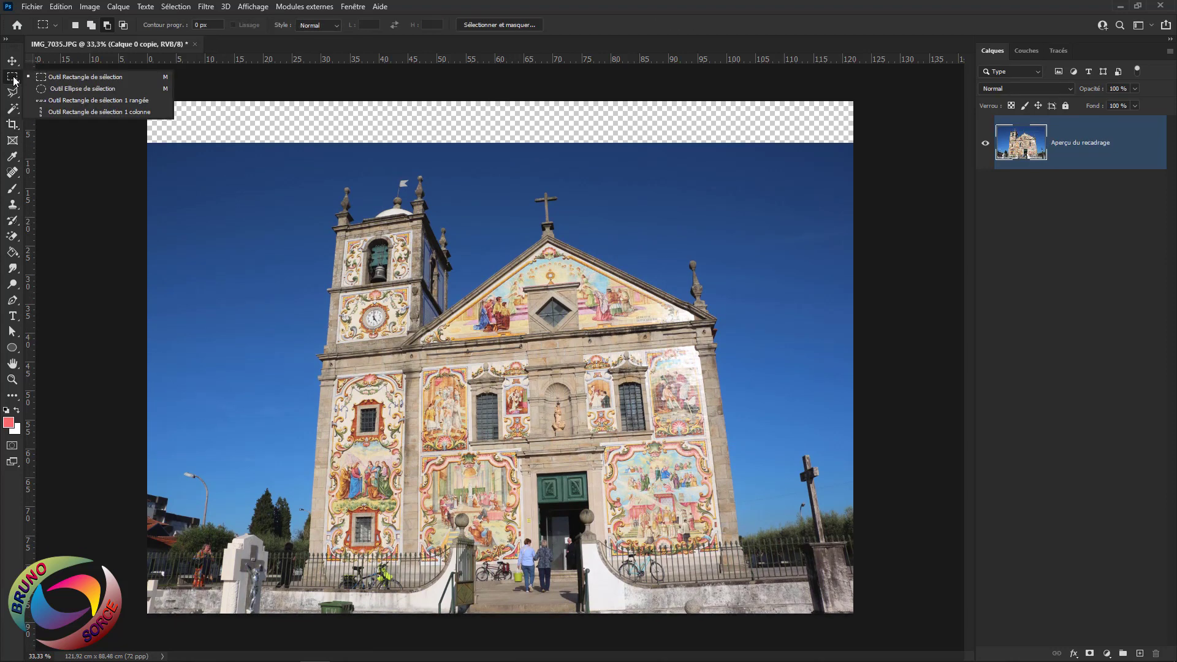
click(78, 81)
drag(147, 101, 861, 180)
drag(861, 158, 861, 150)
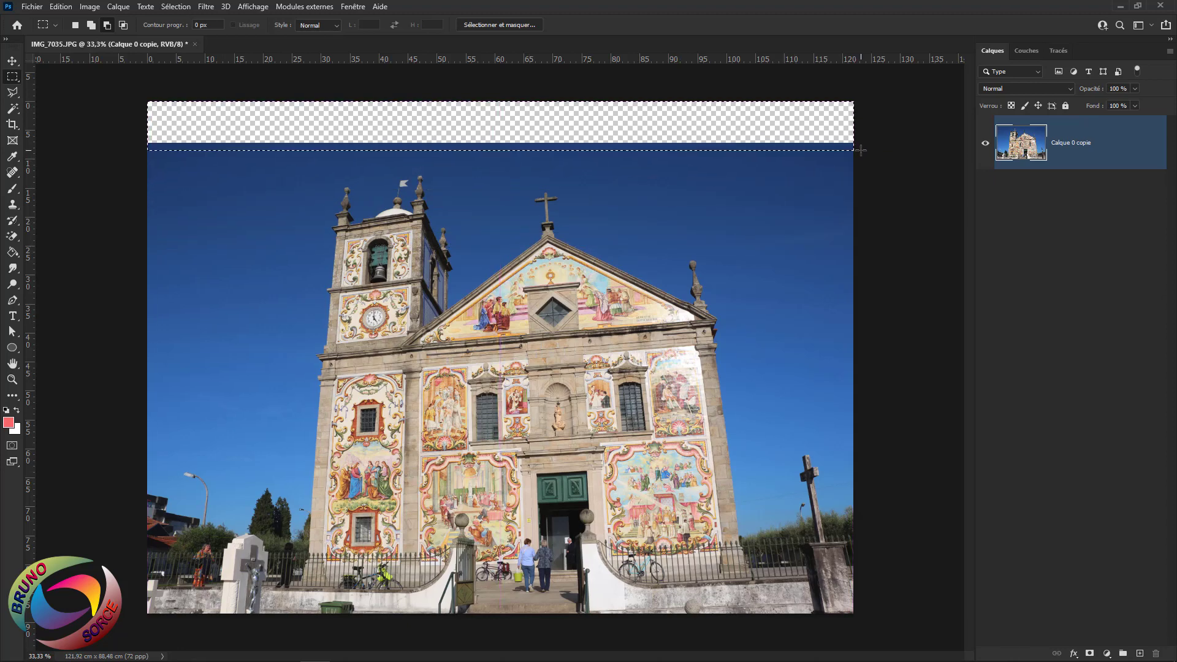
- Fill the selected strip with Contenu pris en compte (content-aware) at 100% opacity in Normal mode, and deselect it
right_click(708, 124)
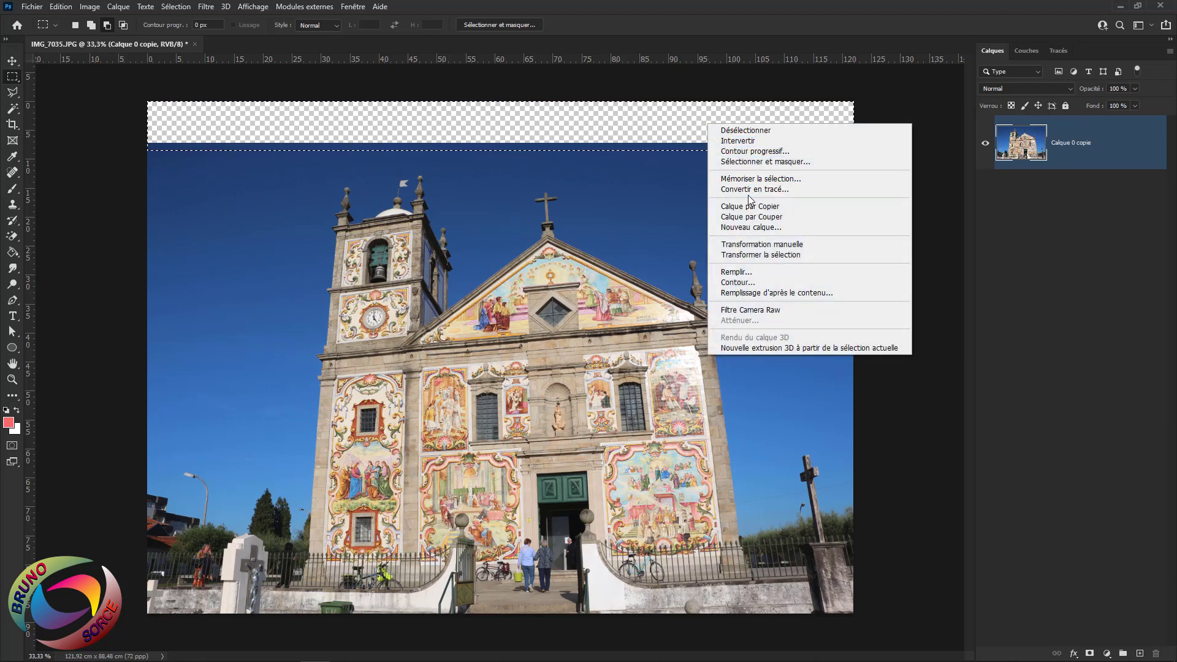
click(738, 274)
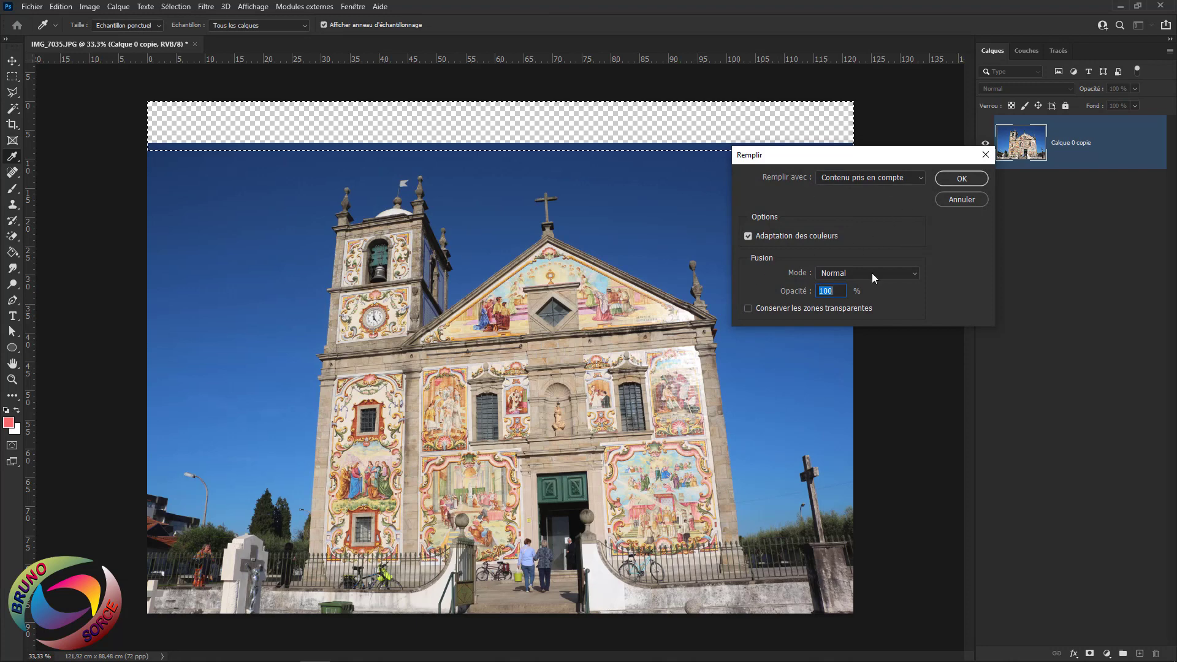
click(832, 179)
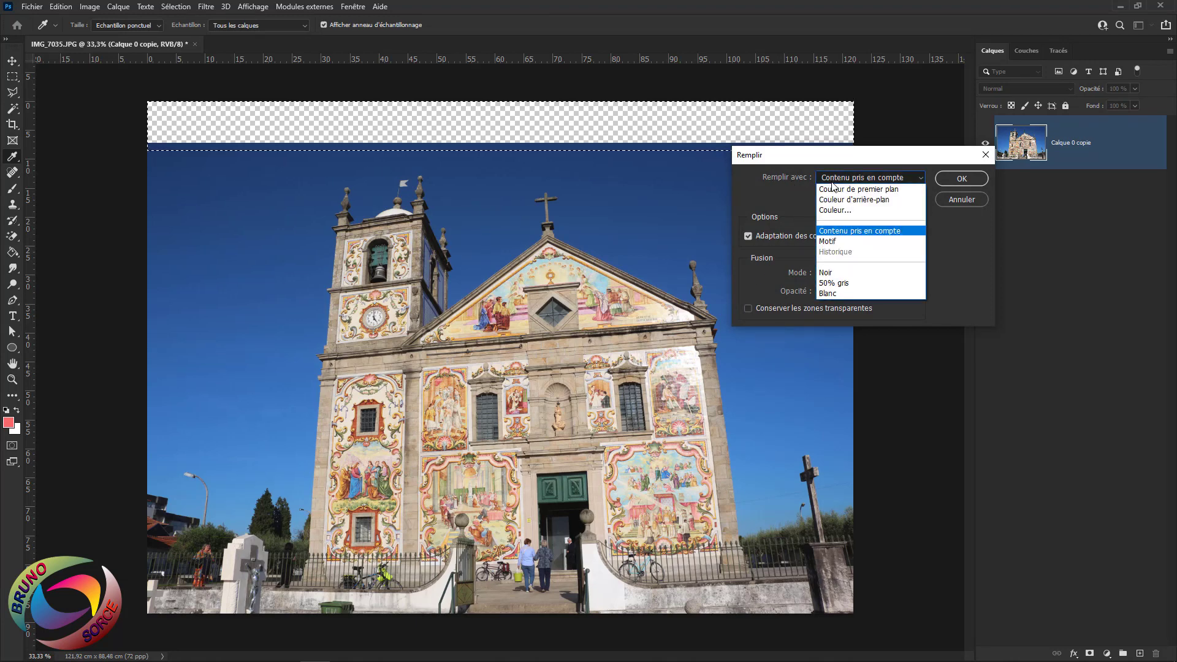
click(839, 232)
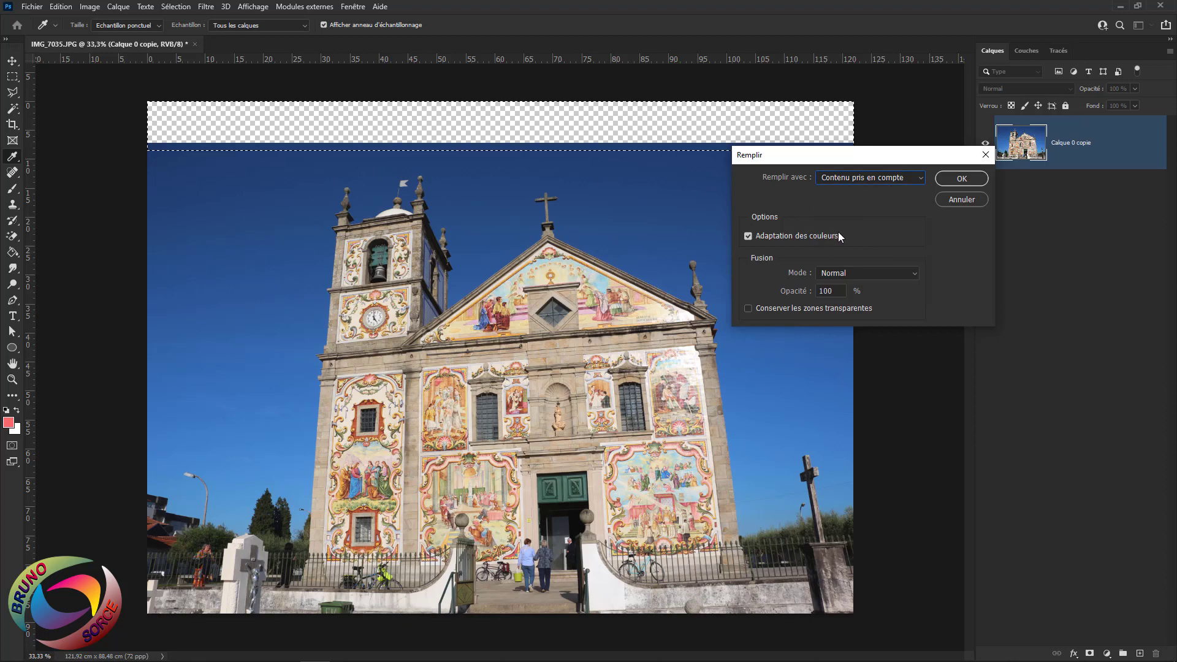
click(955, 179)
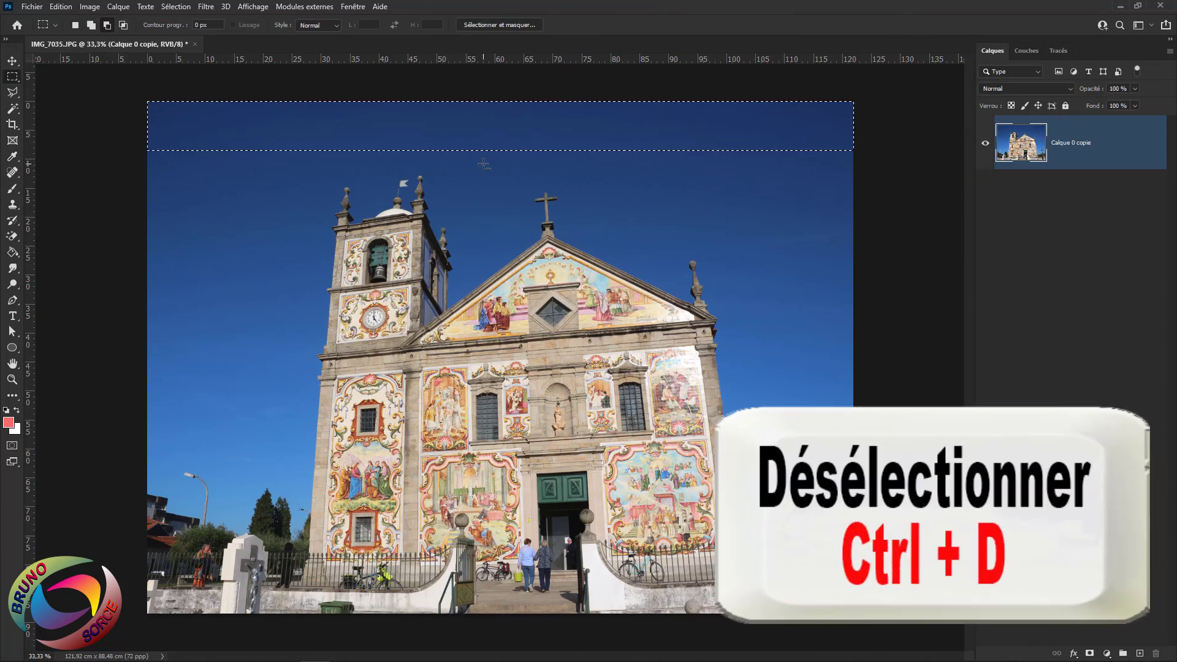
key(ctrl+d)
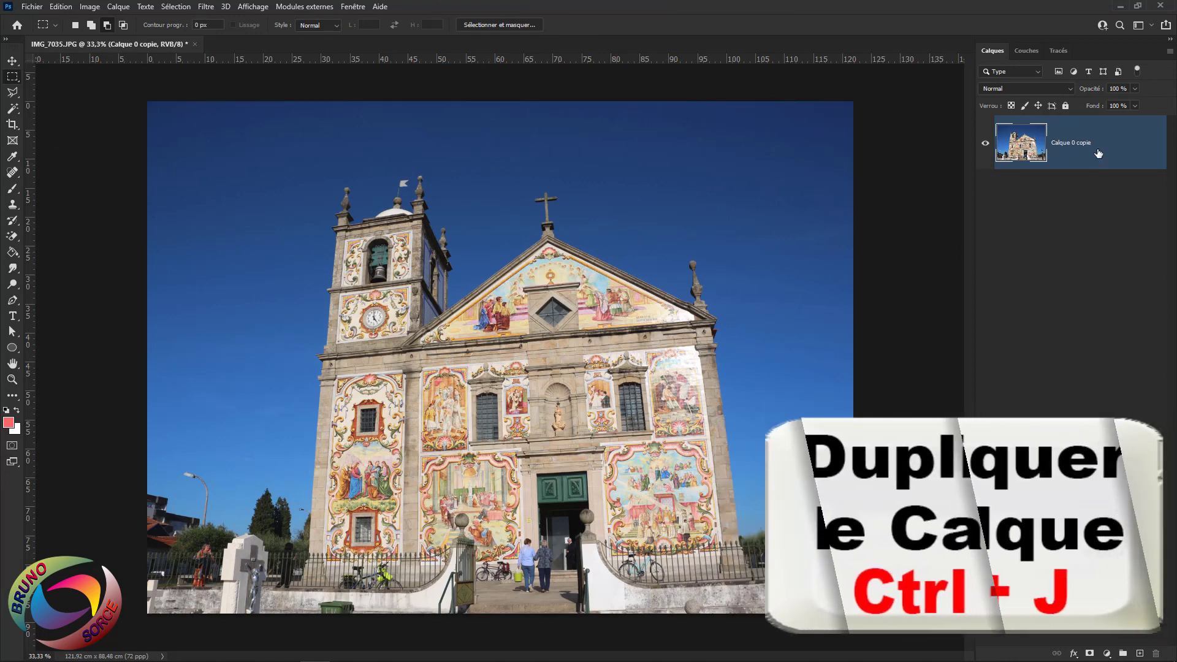
- Duplicate the extended church layer and correct the duplicate's perspective with automatic Upright in the Camera Raw filter
key(ctrl+j)
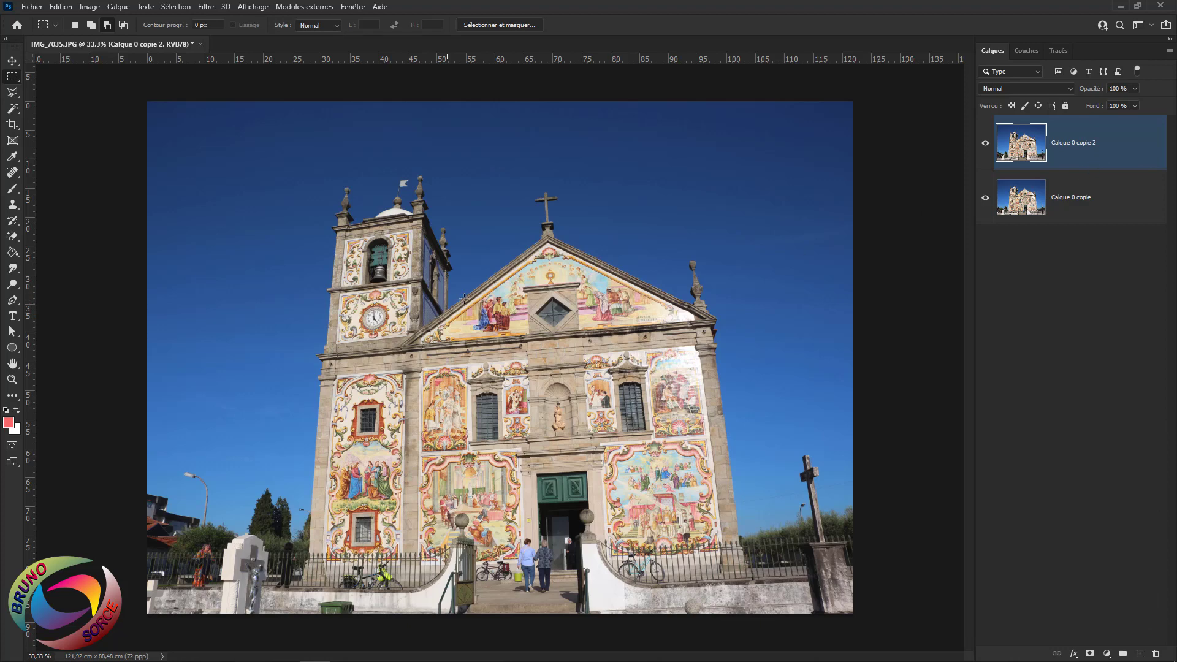
click(207, 12)
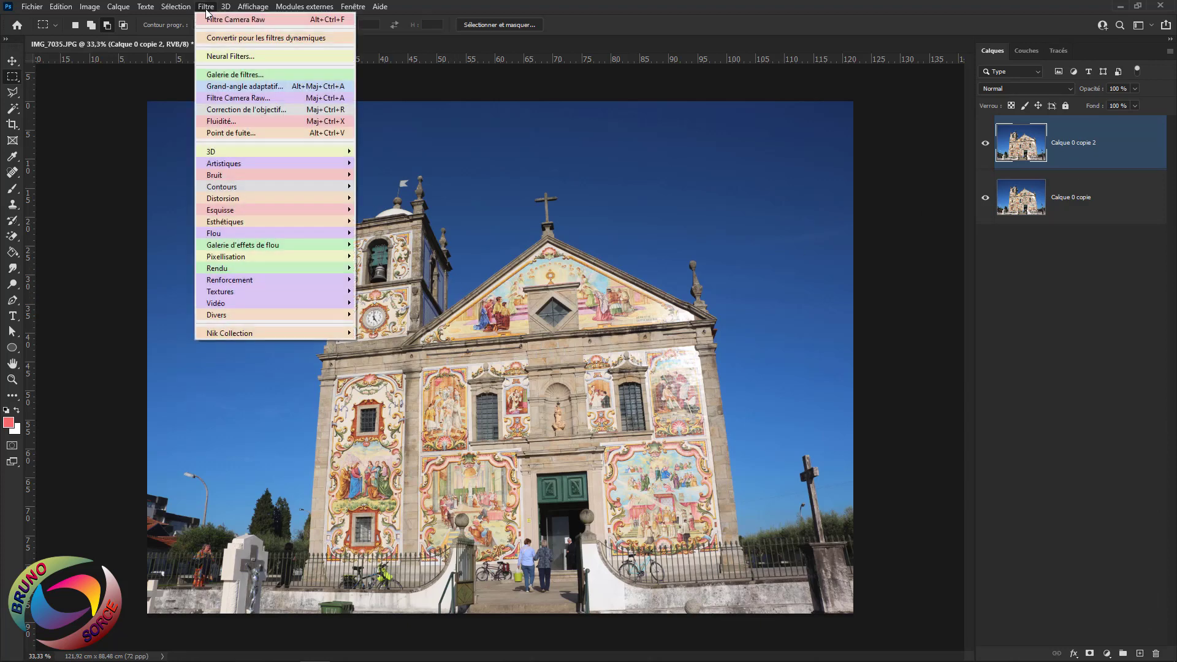
click(231, 101)
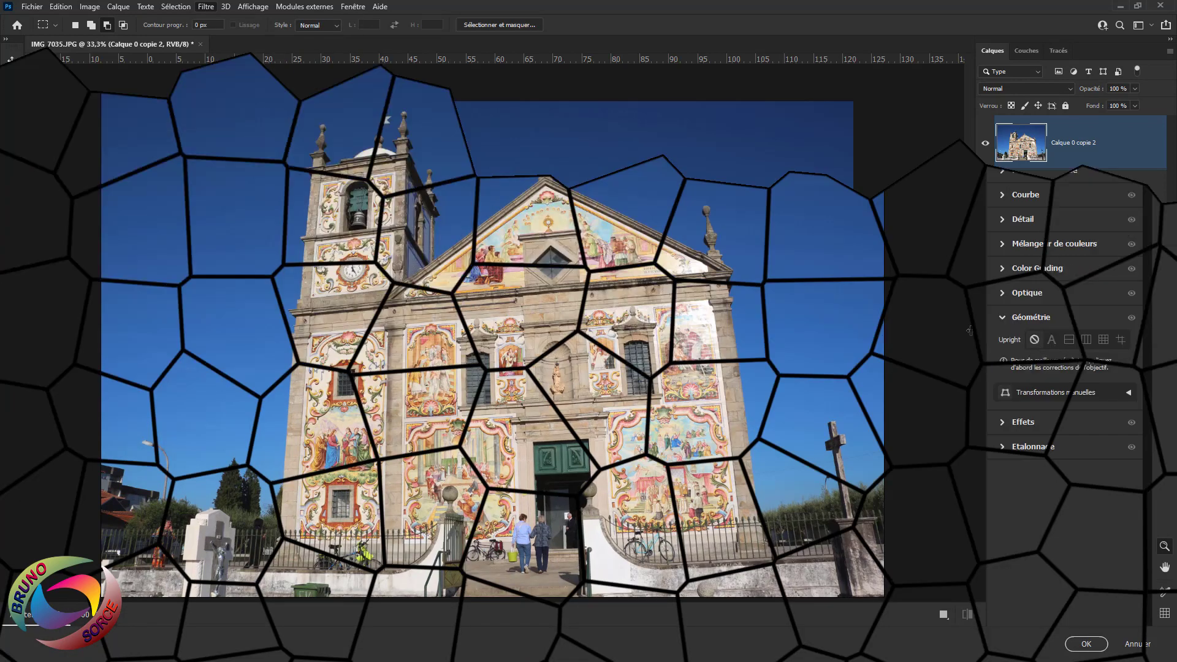
click(1052, 341)
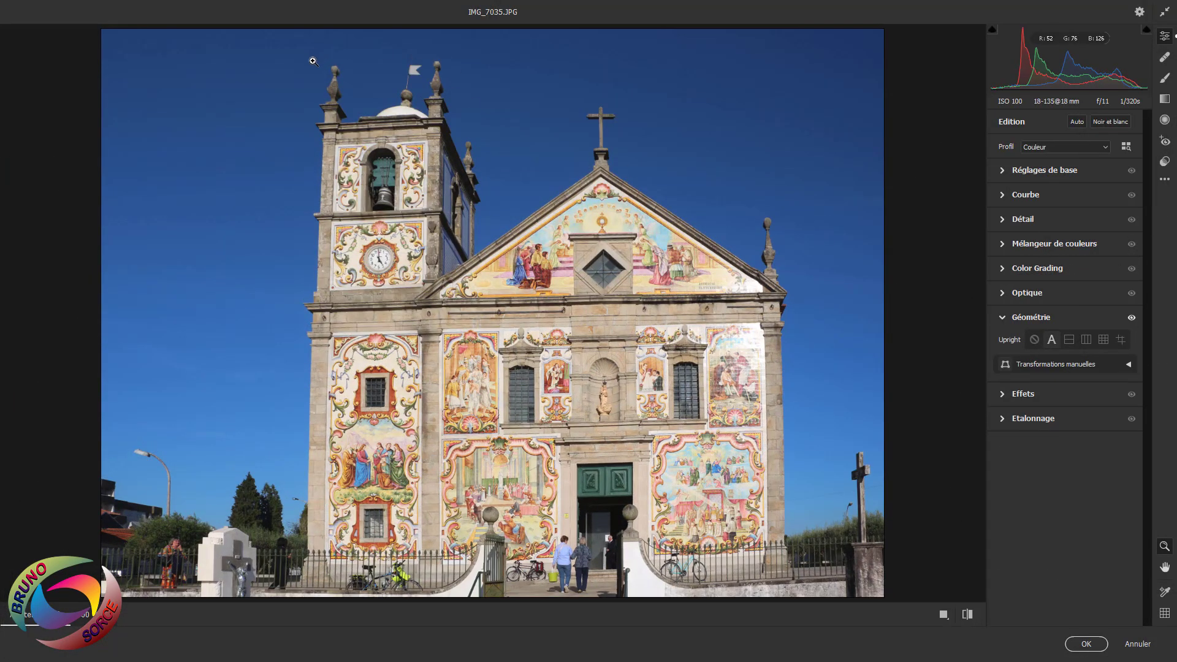
click(1086, 643)
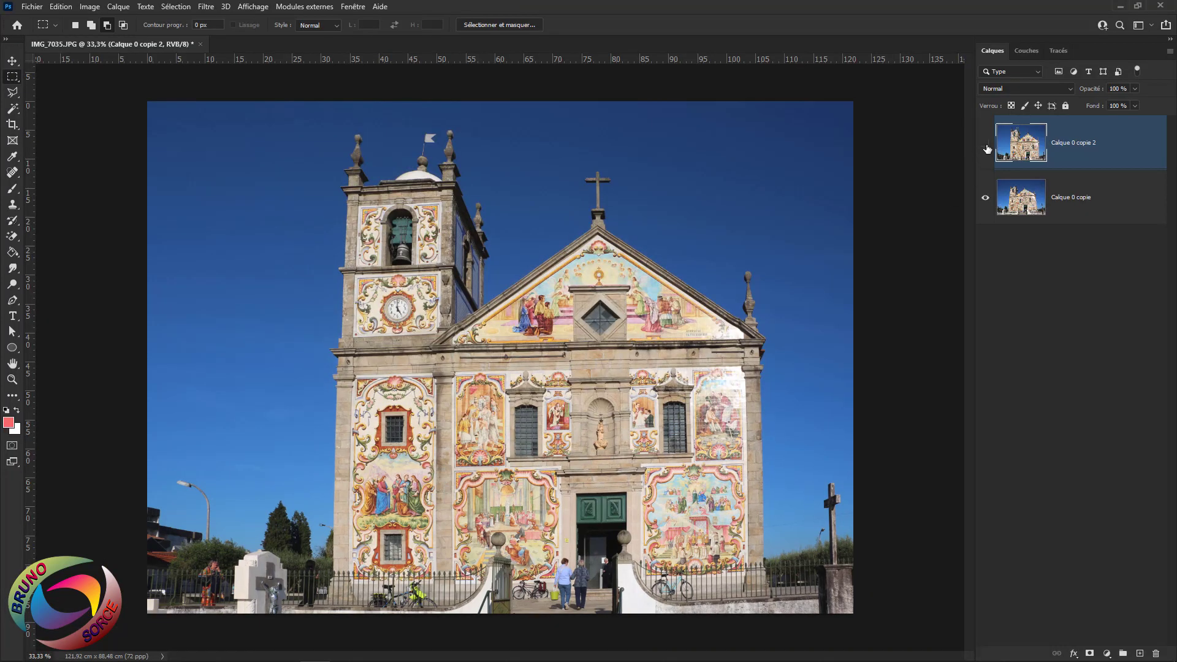
- Compare the church before and after correction by toggling the visibility of Calque 0 copie 2, and leave no layer selected
click(987, 149)
click(987, 146)
click(986, 145)
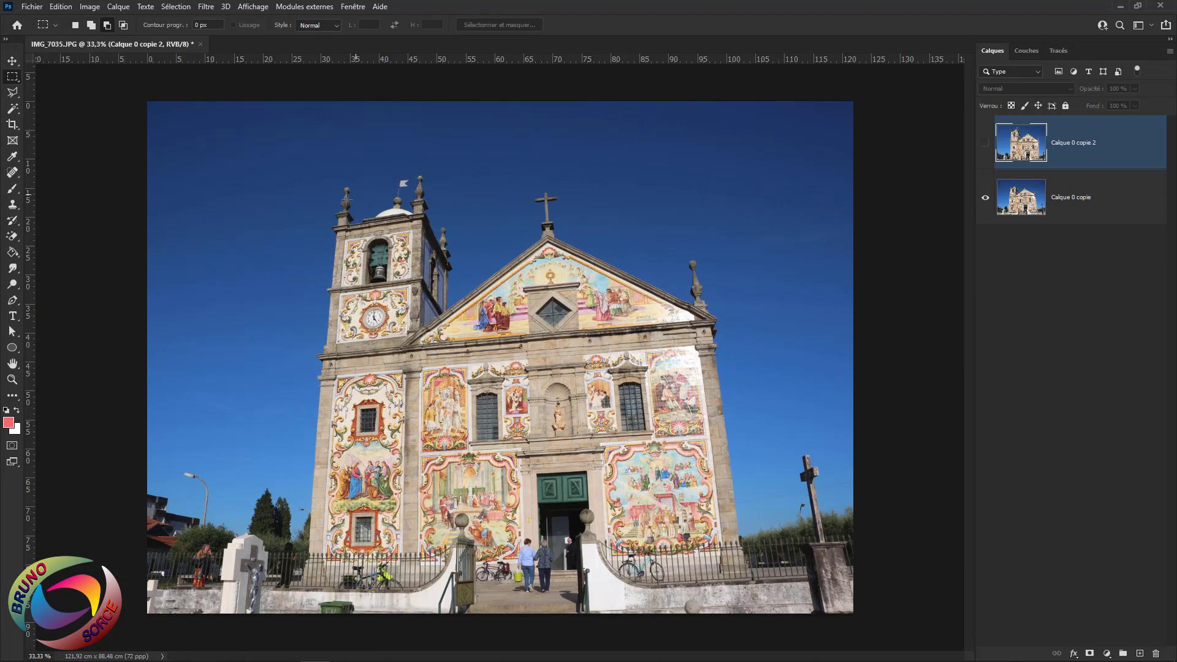
click(985, 143)
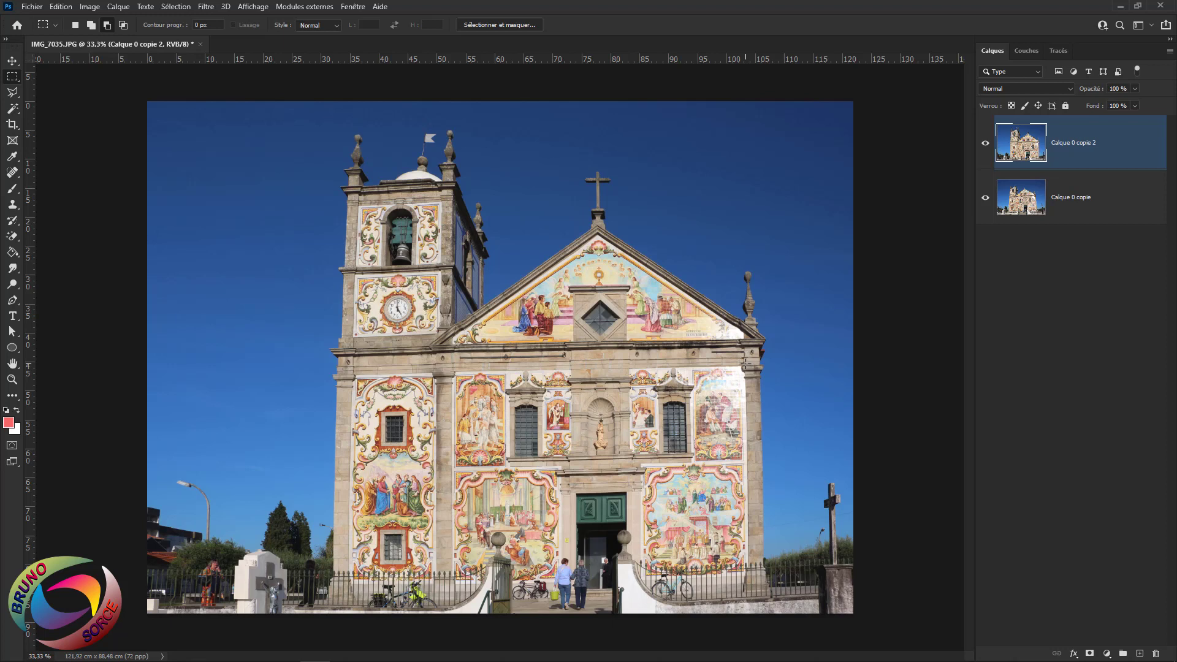
click(12, 62)
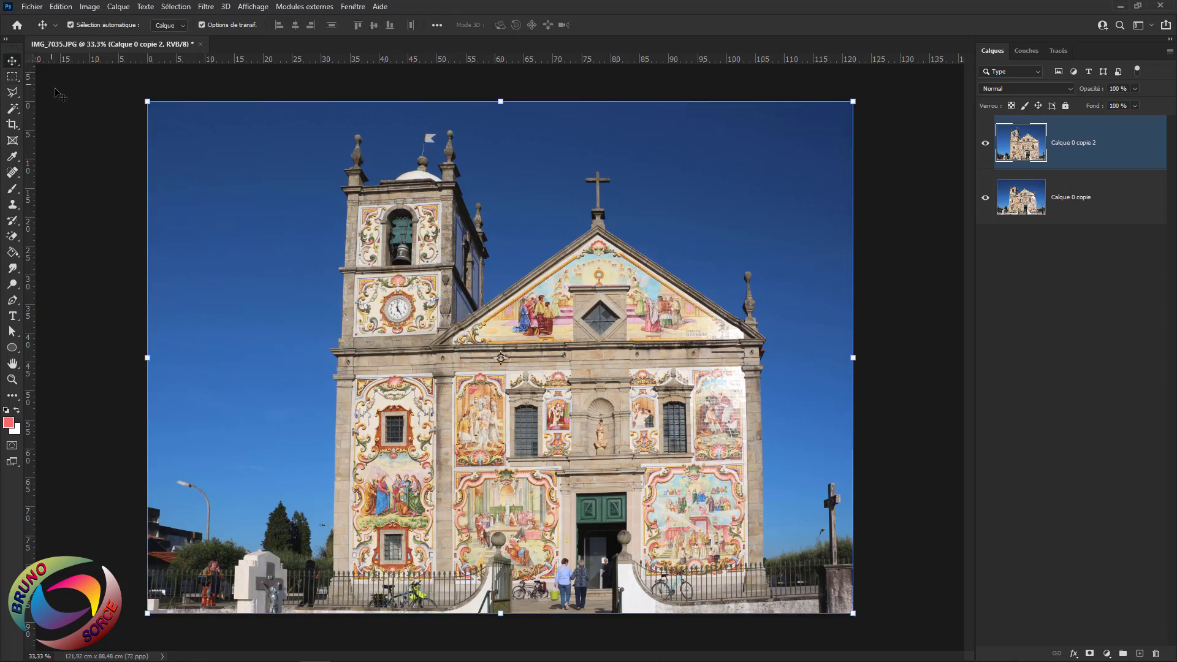
click(61, 98)
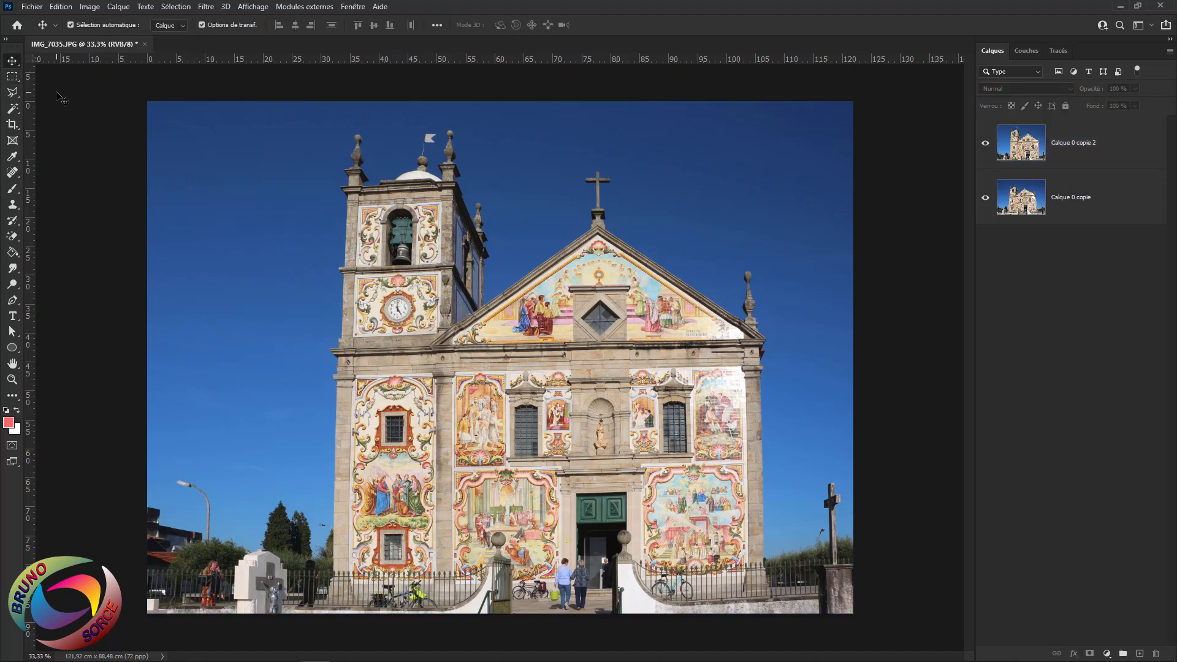